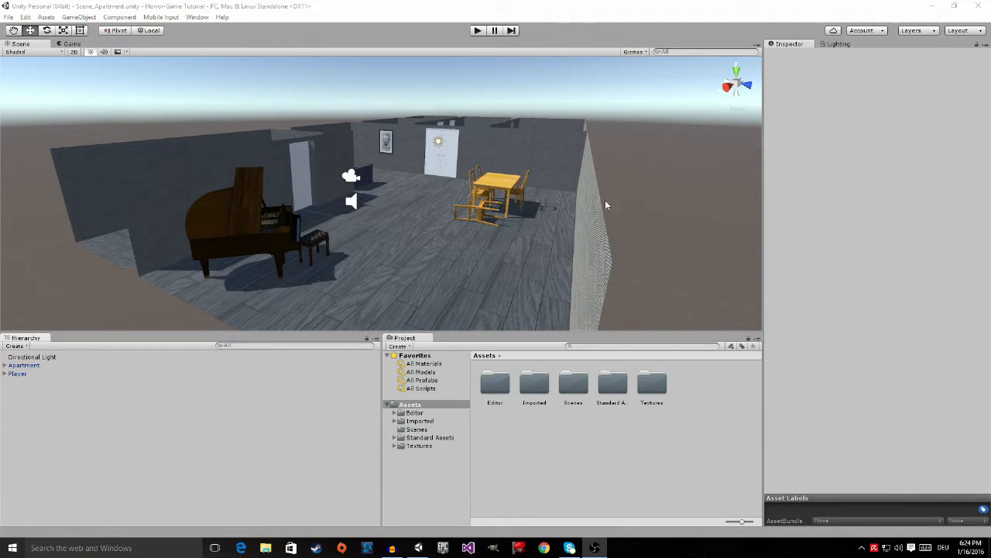
{"action": "left_click", "coordinate": [5, 365]}
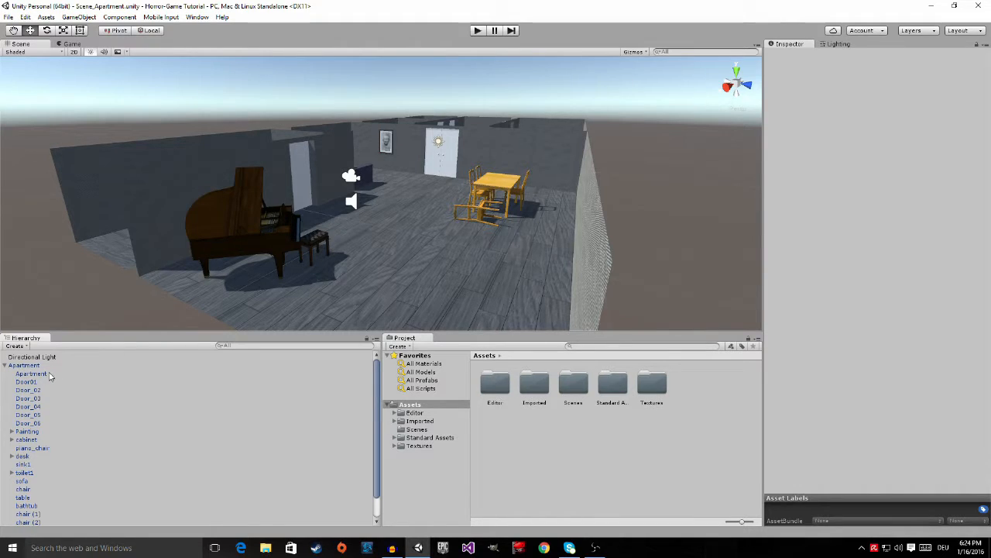
{"action": "left_click", "coordinate": [5, 366]}
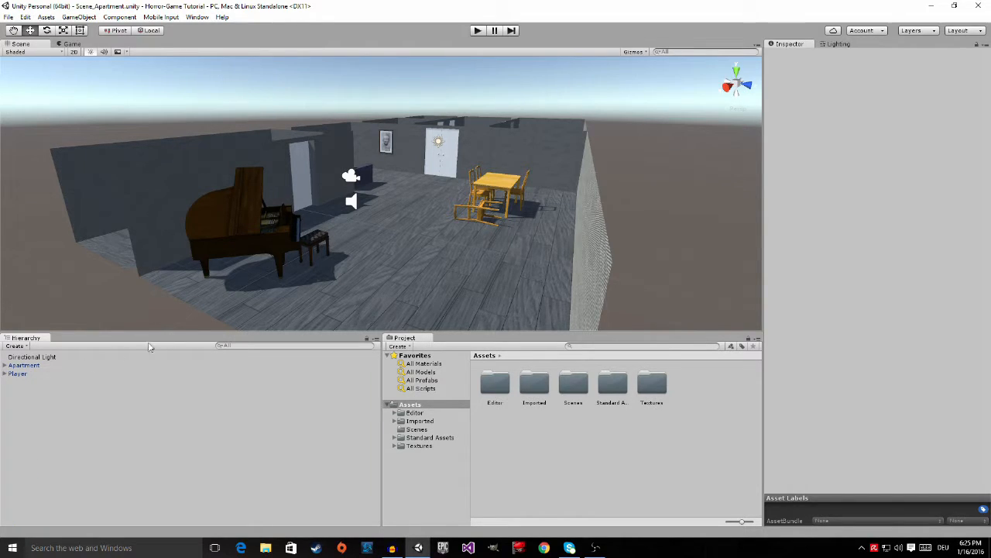
{"action": "right_click_drag", "start_coordinate": [481, 258], "coordinate": [437, 228]}
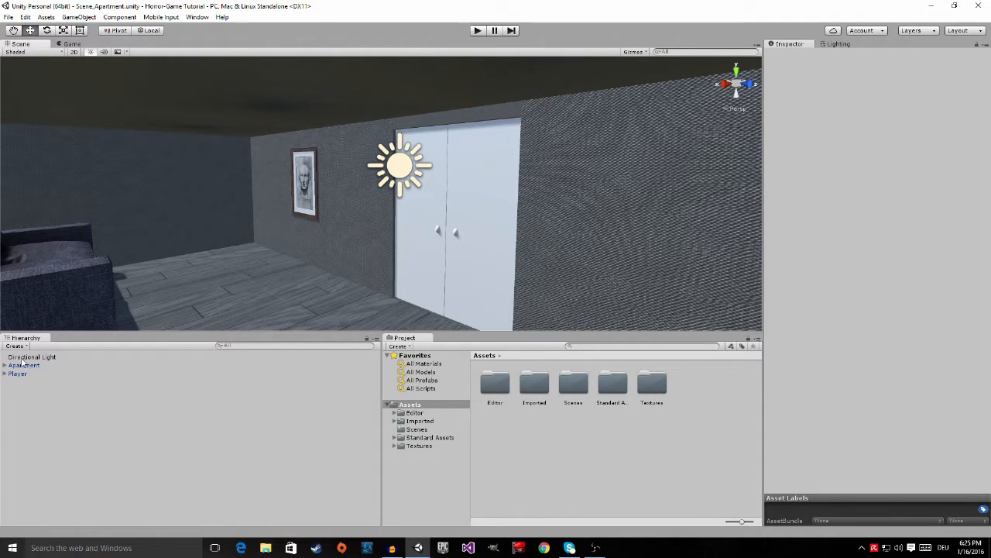
Move the Directional Light to about X 9.11, Y 0.24, Z 1.71 near the floor and rotate it to test its effect
{"action": "left_click", "coordinate": [65, 357]}
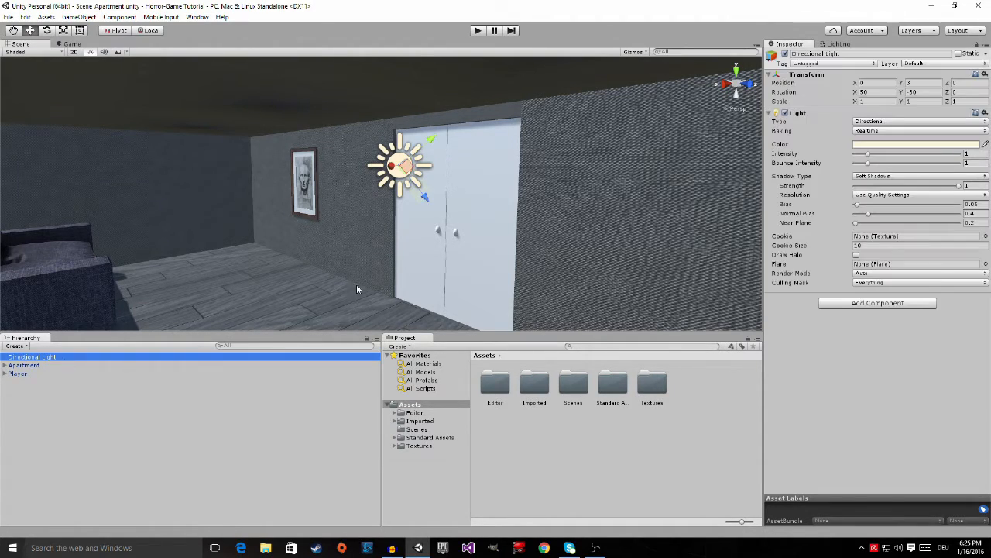
{"action": "right_click_drag", "start_coordinate": [647, 165], "coordinate": [627, 179]}
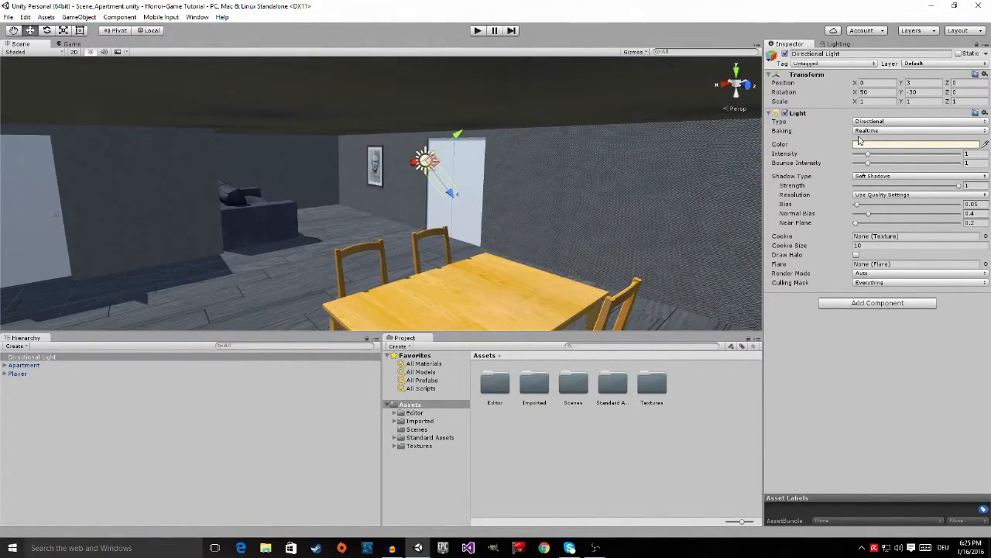
{"action": "right_click_drag", "start_coordinate": [529, 219], "coordinate": [463, 205]}
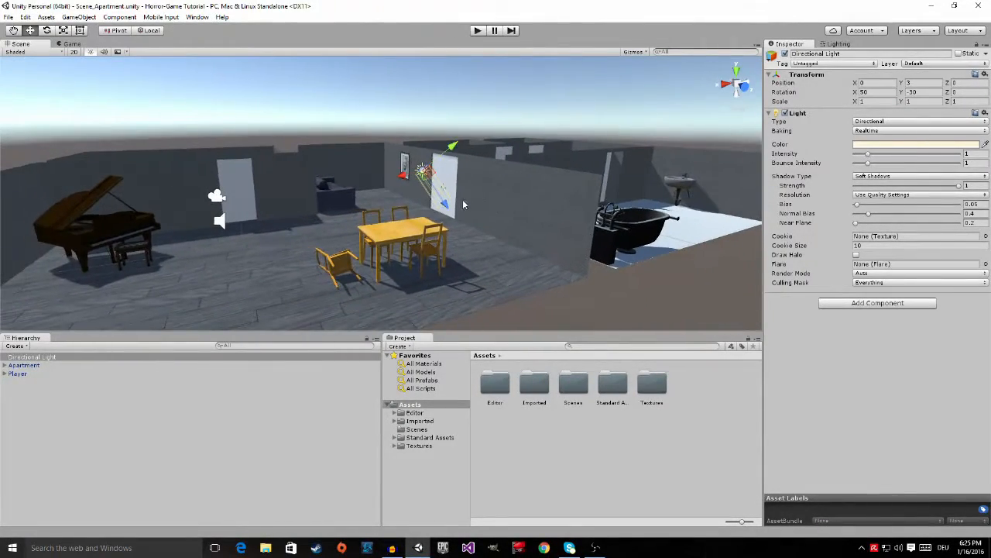
{"action": "left_click_drag", "start_coordinate": [425, 172], "coordinate": [236, 156]}
{"action": "left_click_drag", "start_coordinate": [240, 198], "coordinate": [285, 280]}
{"action": "right_click_drag", "start_coordinate": [314, 257], "coordinate": [335, 295]}
{"action": "key", "text": "f"}
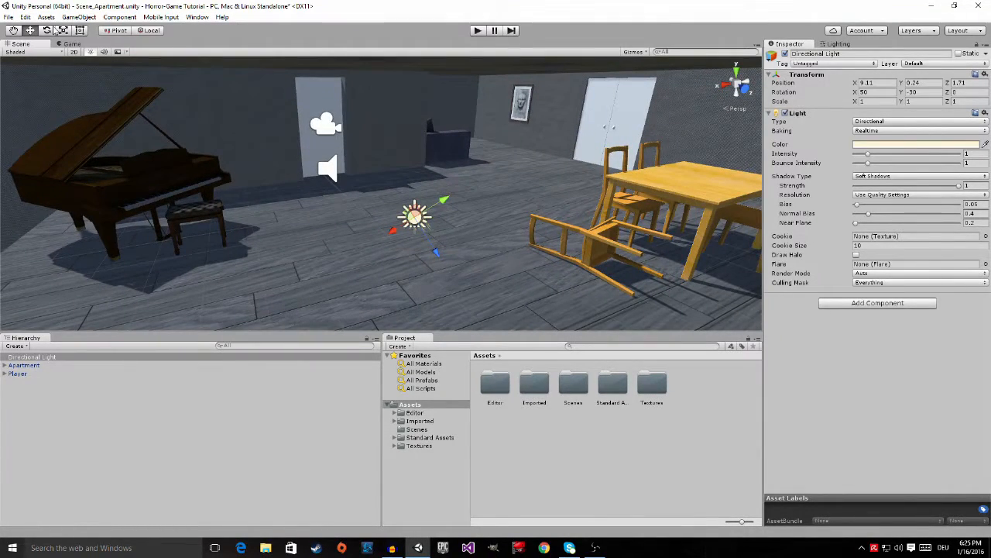
{"action": "left_click_drag", "start_coordinate": [378, 214], "coordinate": [379, 192]}
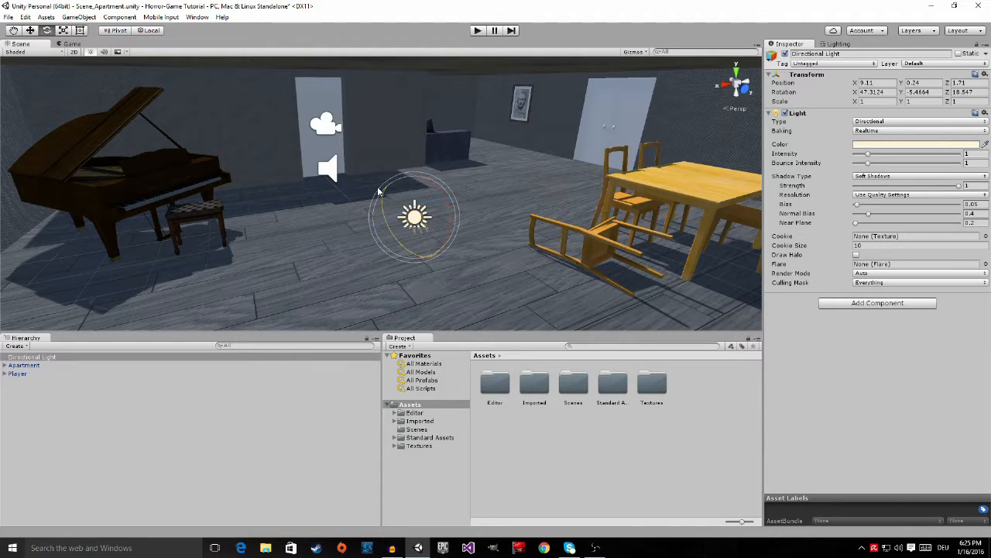
Delete the Directional Light from the apartment scene
{"action": "right_click_drag", "start_coordinate": [378, 191], "coordinate": [239, 272]}
{"action": "key", "text": "w"}
{"action": "key", "text": "s"}
{"action": "key", "text": "w"}
{"action": "left_click", "coordinate": [76, 359]}
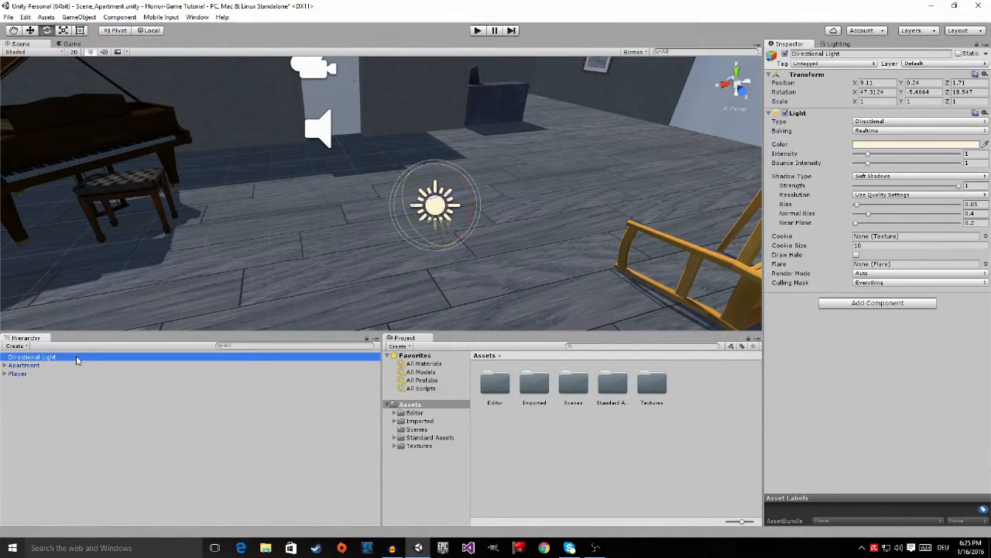
{"action": "right_click", "coordinate": [76, 358]}
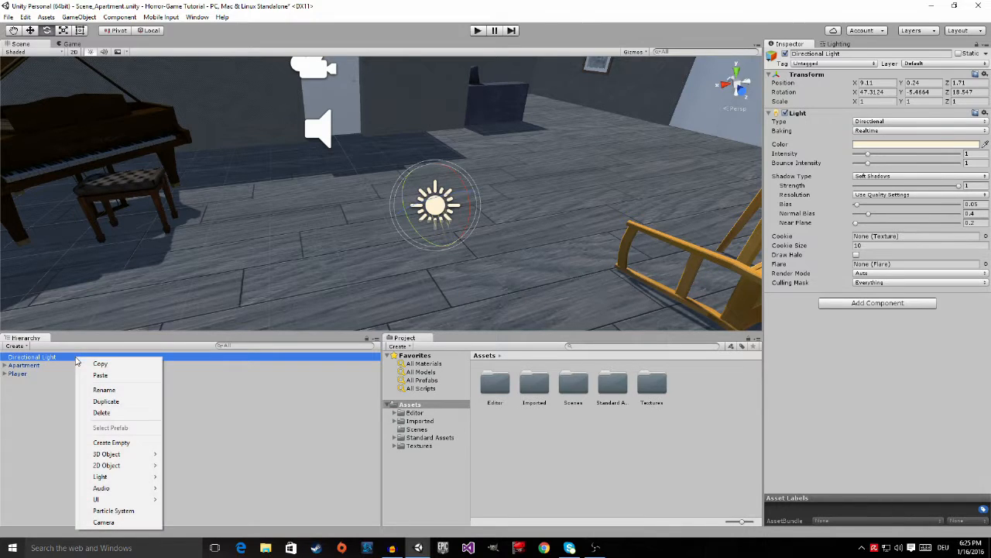
{"action": "left_click", "coordinate": [111, 417]}
{"action": "right_click_drag", "start_coordinate": [251, 232], "coordinate": [596, 110]}
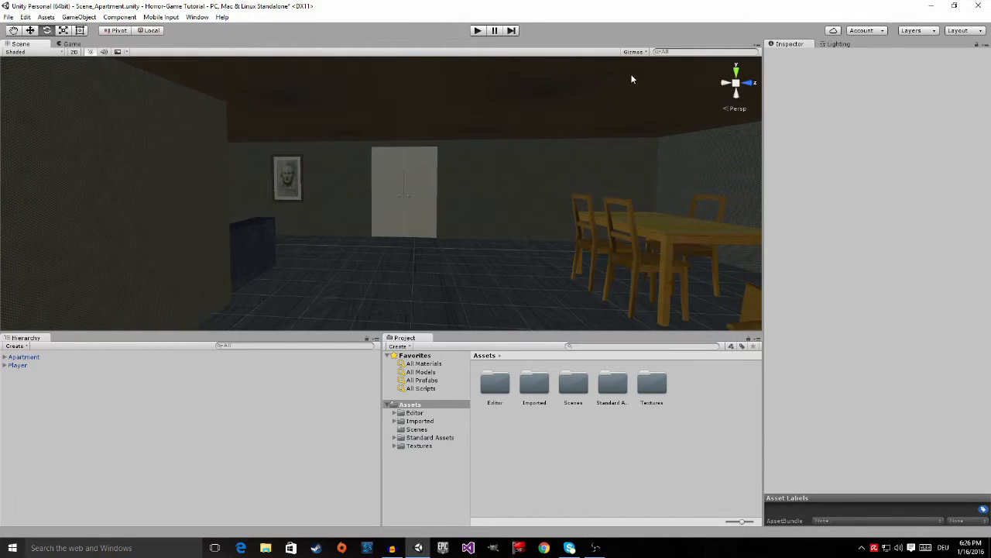
Open the scene's Lighting settings and keep that window docked beside the Inspector
{"action": "left_click", "coordinate": [198, 18]}
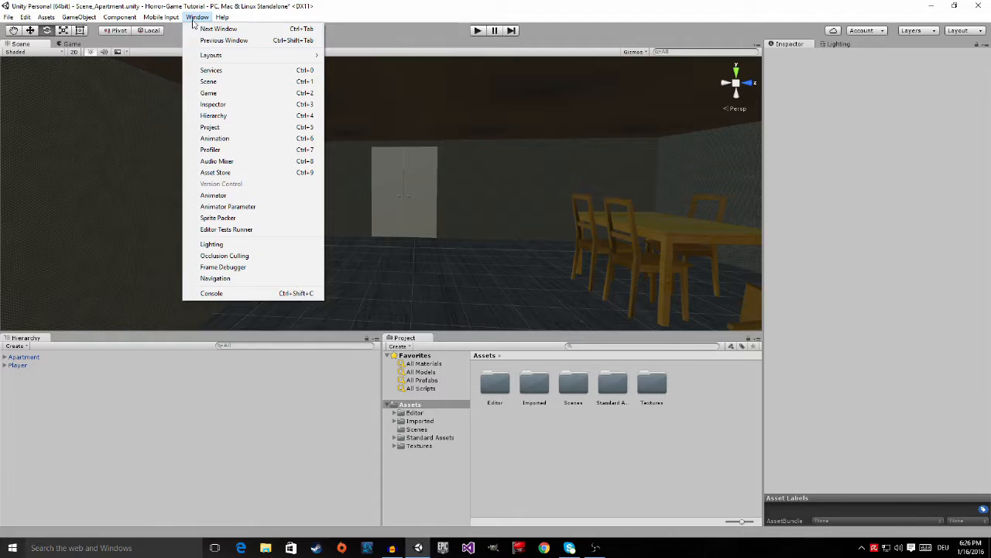
{"action": "left_click", "coordinate": [215, 244]}
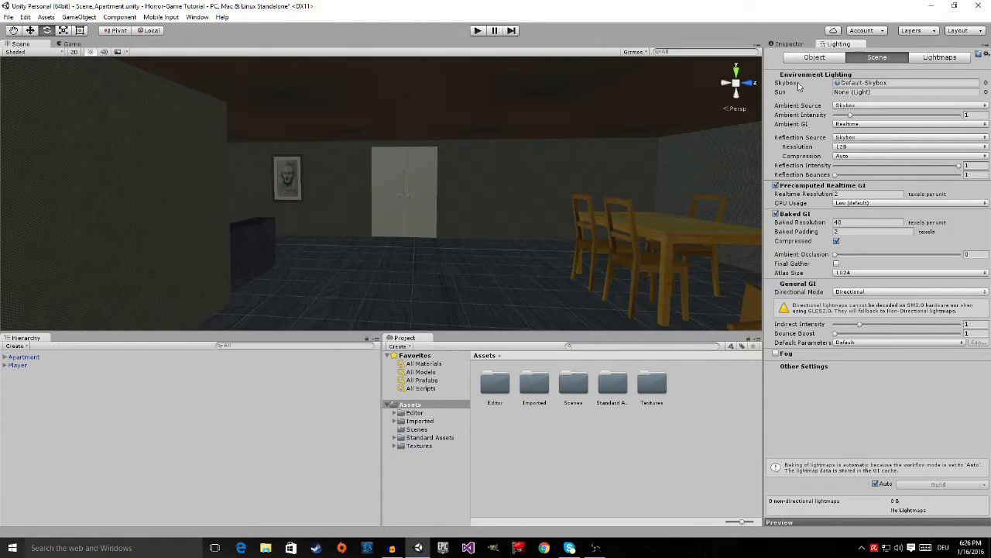
{"action": "left_click_drag", "start_coordinate": [843, 44], "coordinate": [560, 162]}
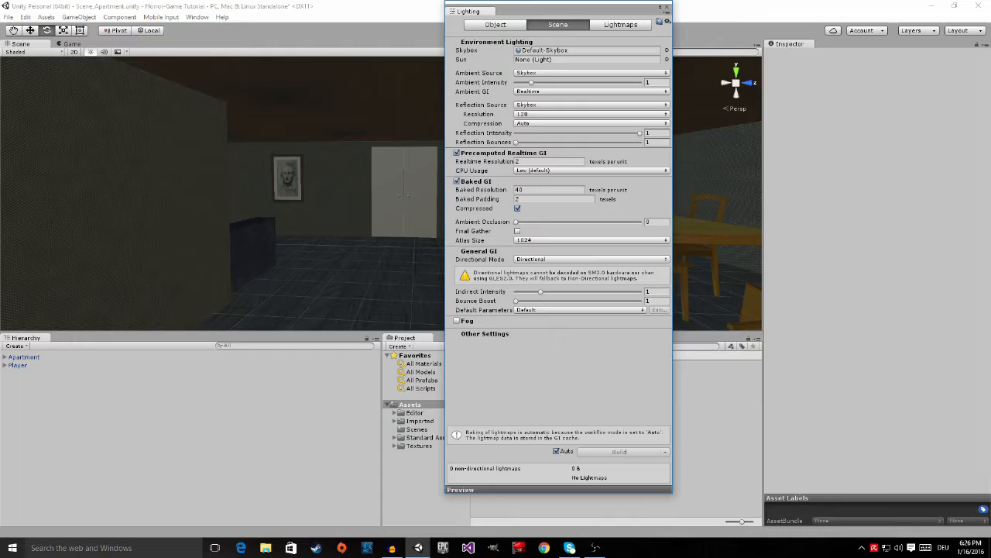
{"action": "left_click_drag", "start_coordinate": [473, 11], "coordinate": [837, 48]}
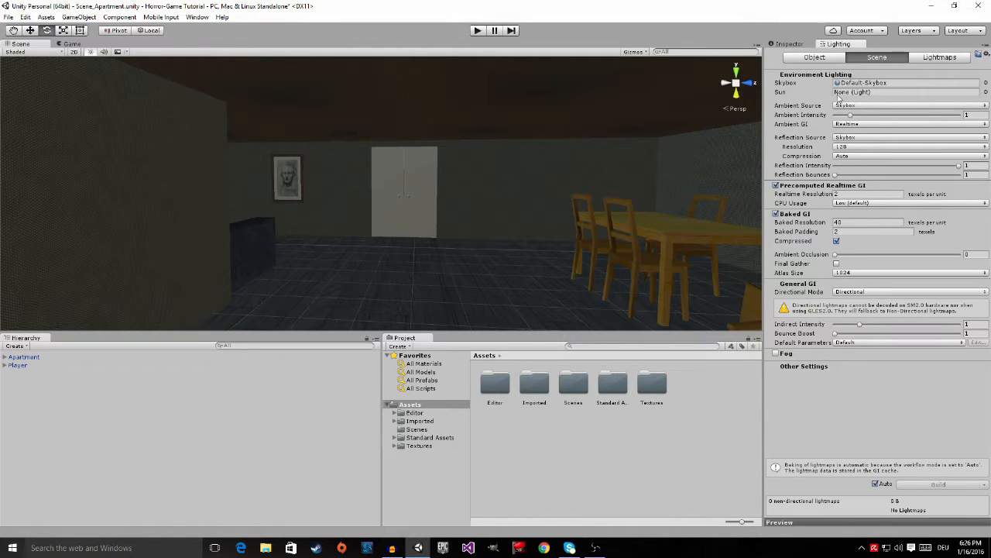
Remove the Default-Skybox from the environment lighting by setting the skybox material to None
{"action": "right_click_drag", "start_coordinate": [589, 132], "coordinate": [783, 108]}
{"action": "key", "text": "w"}
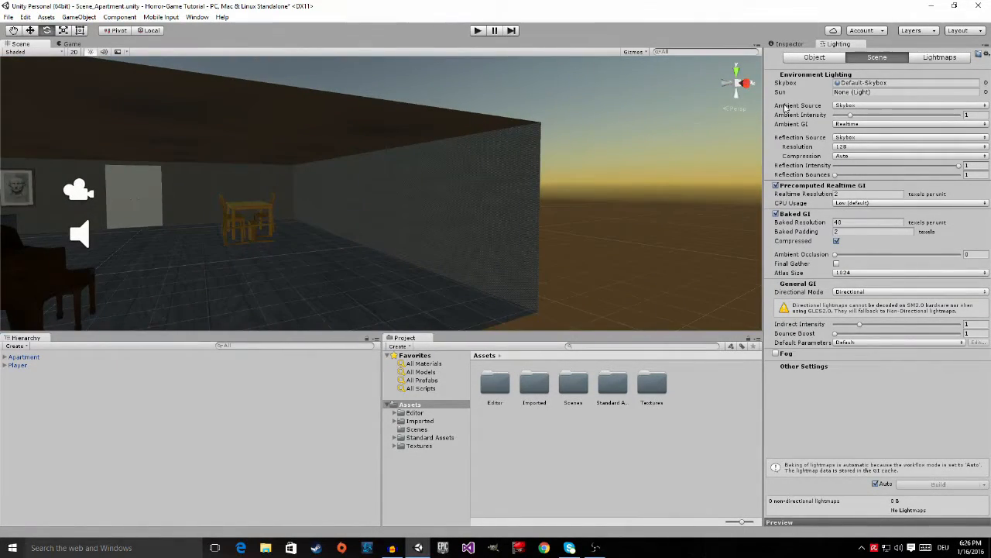
{"action": "left_click", "coordinate": [986, 83]}
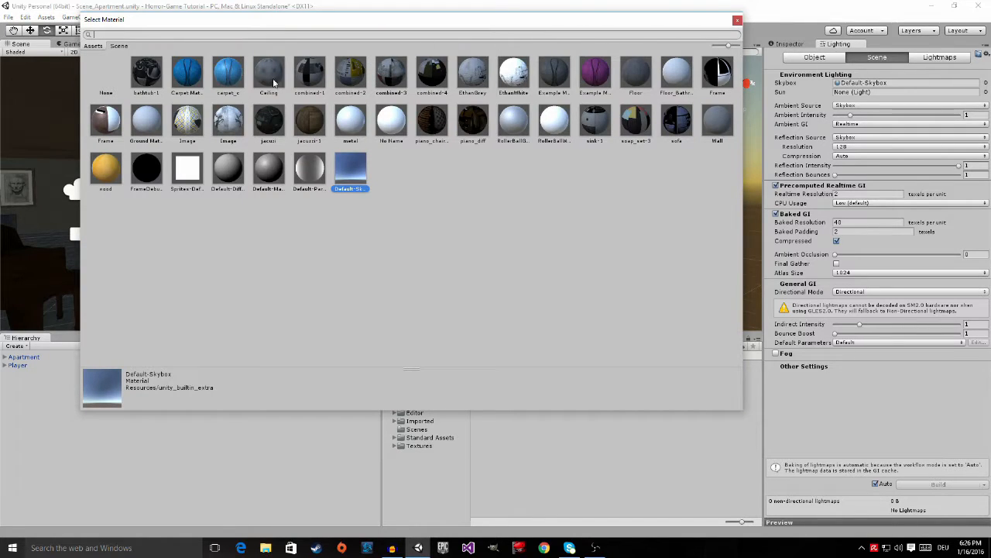
{"action": "left_click", "coordinate": [101, 83]}
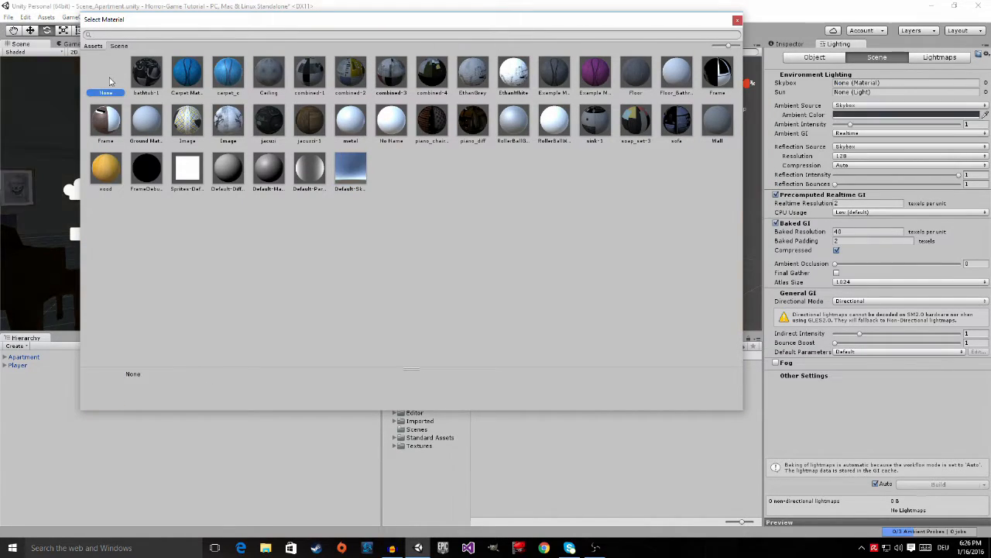
{"action": "left_click", "coordinate": [738, 20]}
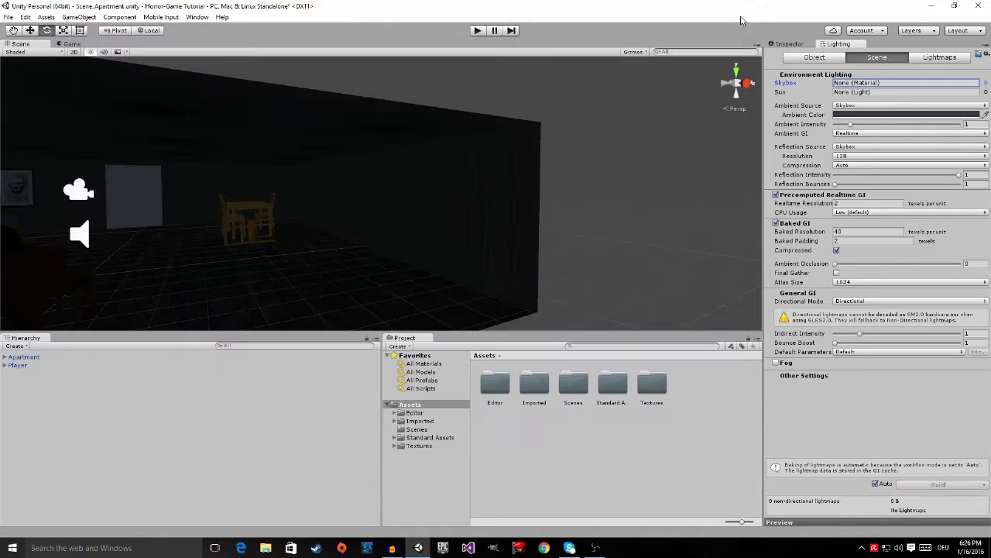
Lower the scene's Ambient Intensity to 0 and briefly play-test the apartment
{"action": "right_click_drag", "start_coordinate": [692, 76], "coordinate": [474, 142]}
{"action": "key", "text": "w"}
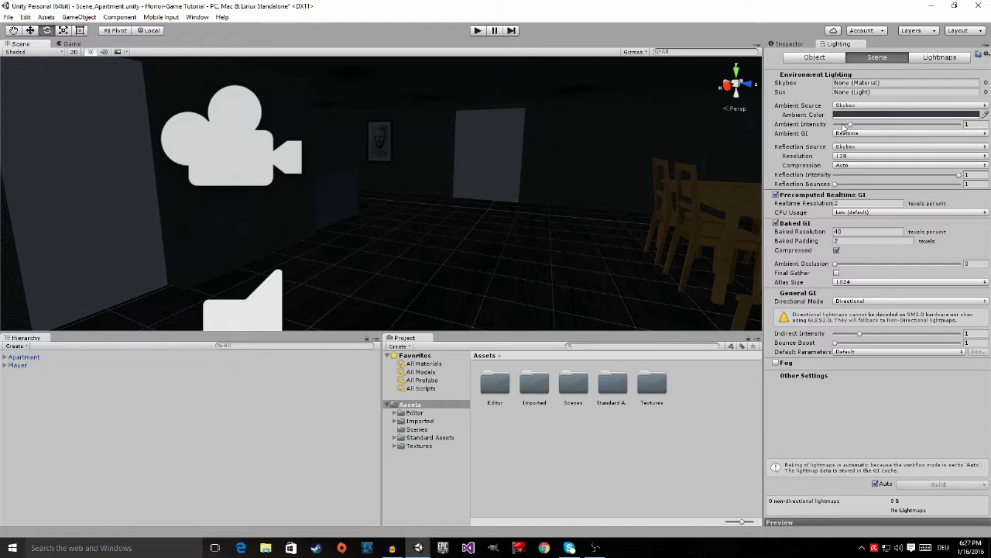
{"action": "right_click_drag", "start_coordinate": [624, 145], "coordinate": [462, 143]}
{"action": "mouse_move", "coordinate": [475, 104]}
{"action": "right_mouse_down"}
{"action": "mouse_move", "coordinate": [478, 128]}
{"action": "mouse_move", "coordinate": [593, 137]}
{"action": "mouse_move", "coordinate": [536, 137]}
{"action": "mouse_move", "coordinate": [580, 132]}
{"action": "mouse_move", "coordinate": [485, 104]}
{"action": "right_mouse_up"}
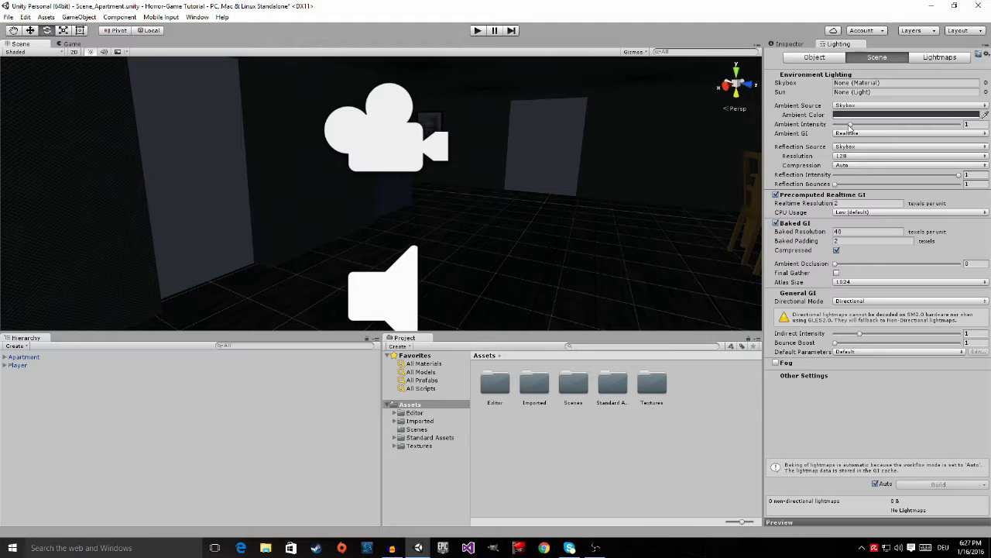
{"action": "right_click_drag", "start_coordinate": [713, 130], "coordinate": [630, 128]}
{"action": "key", "text": "d"}
{"action": "left_click_drag", "start_coordinate": [851, 124], "coordinate": [838, 126]}
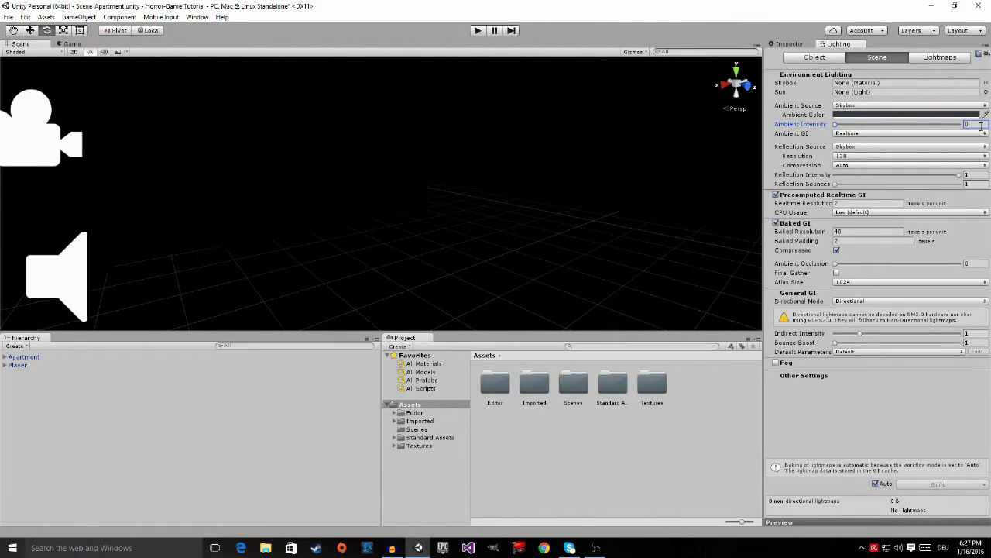
{"action": "left_click", "coordinate": [477, 32]}
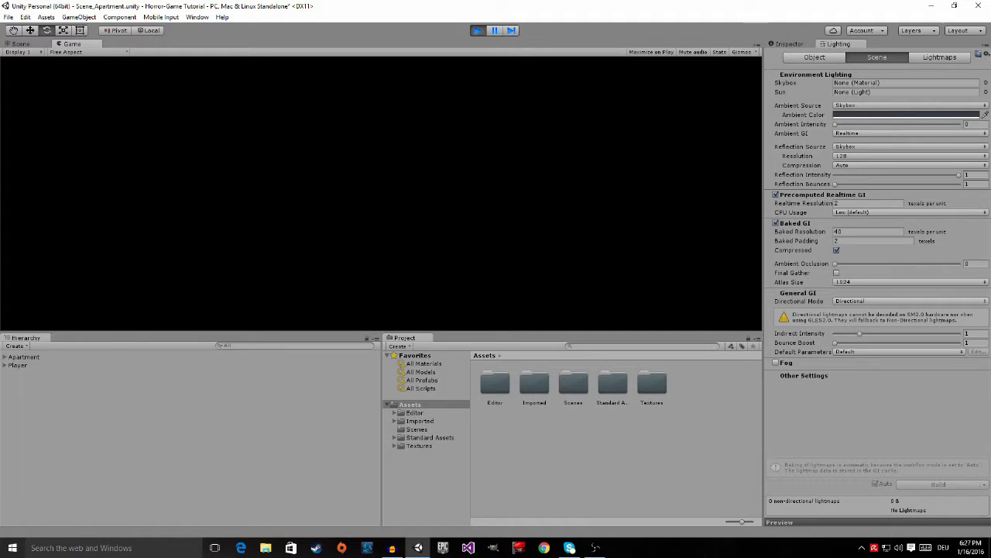
{"action": "key", "text": "ctrl+p"}
Try an Ambient Intensity of 0.05 and raise it to 0.1
{"action": "right_click_drag", "start_coordinate": [418, 191], "coordinate": [480, 185]}
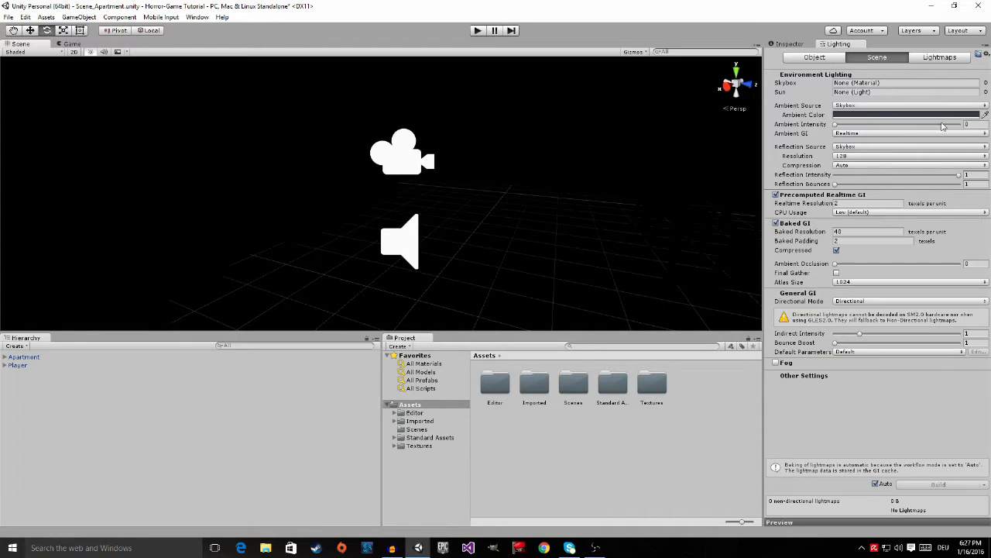
{"action": "left_click", "coordinate": [973, 123]}
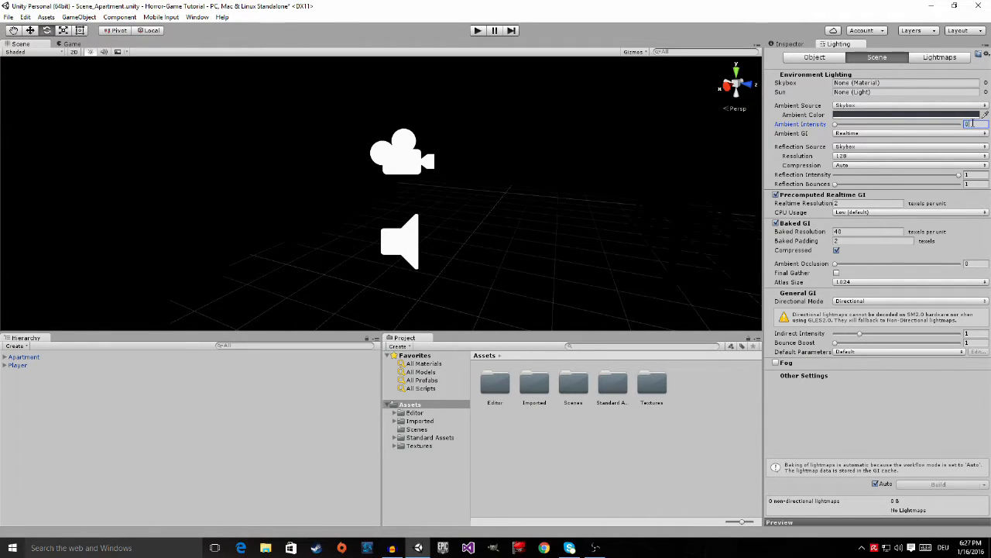
{"action": "type", "text": "0.05"}
{"action": "left_click_drag", "start_coordinate": [593, 172], "coordinate": [612, 166], "text": "alt"}
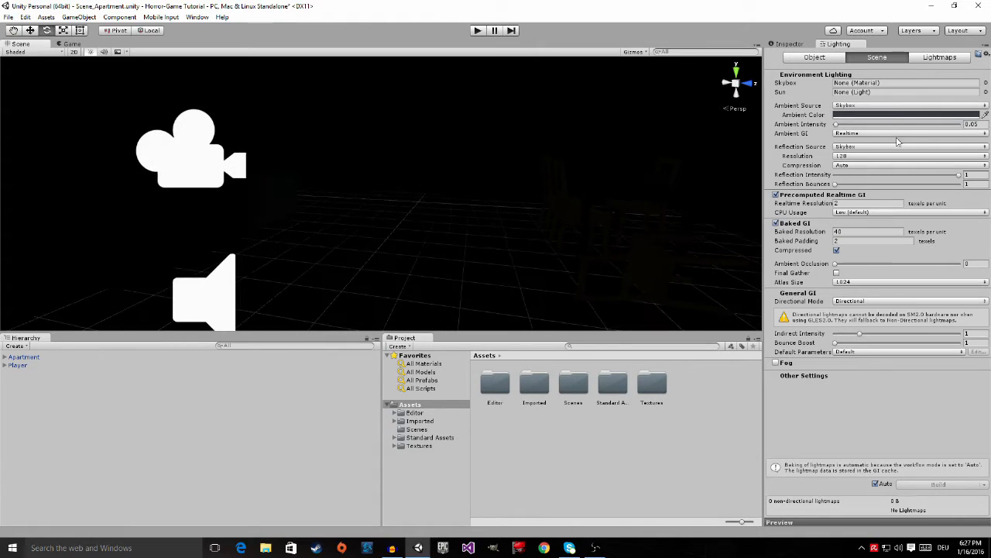
{"action": "left_click", "coordinate": [978, 125]}
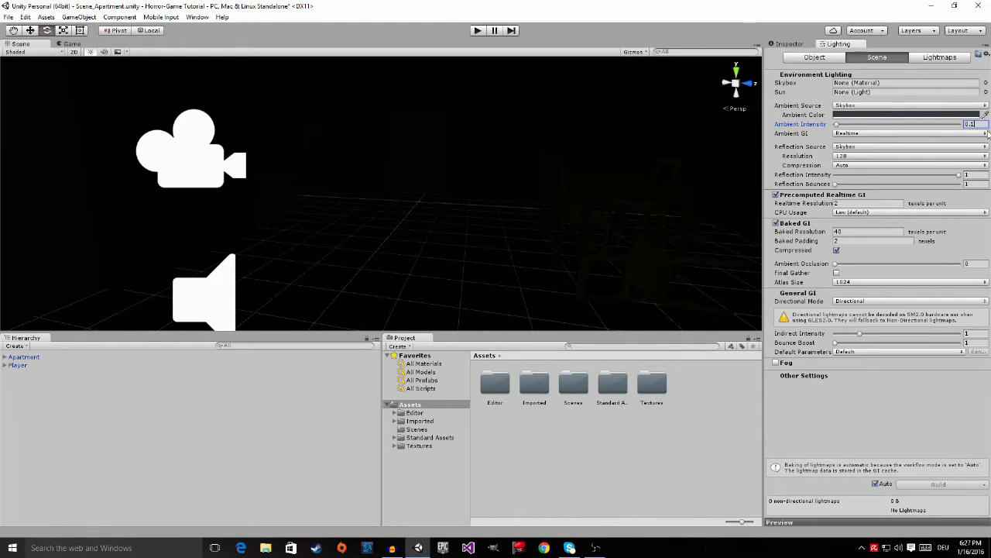
{"action": "left_click_drag", "start_coordinate": [629, 185], "coordinate": [445, 190], "text": "alt"}
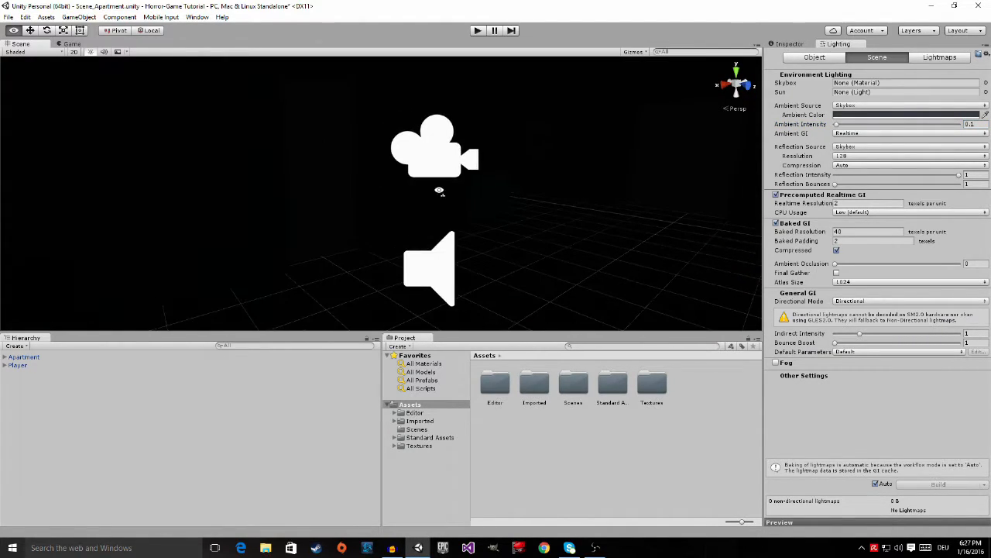
Play-test the scene with the adjusted ambient light, stop it, and look around the apartment in the Scene view
{"action": "left_click", "coordinate": [480, 31]}
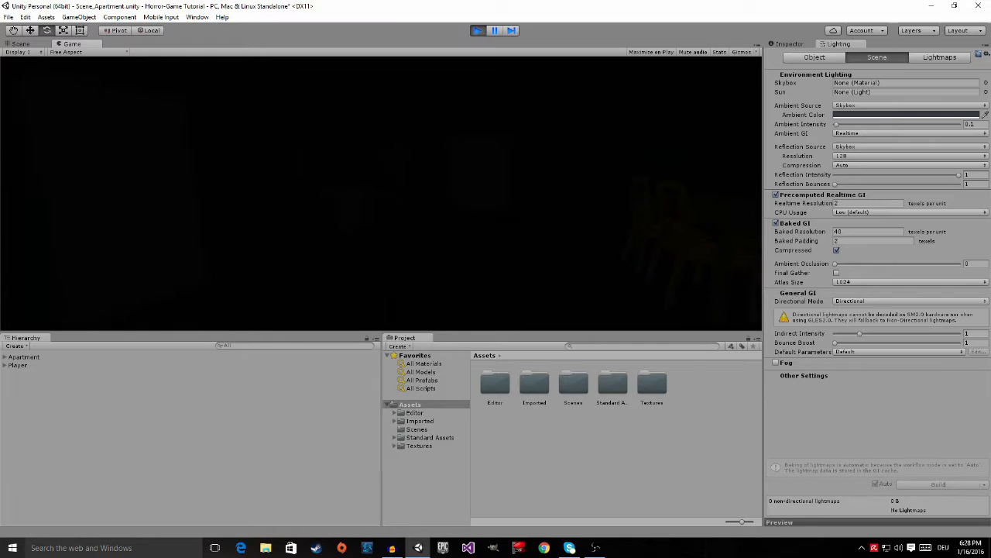
{"action": "key", "text": "ctrl+p"}
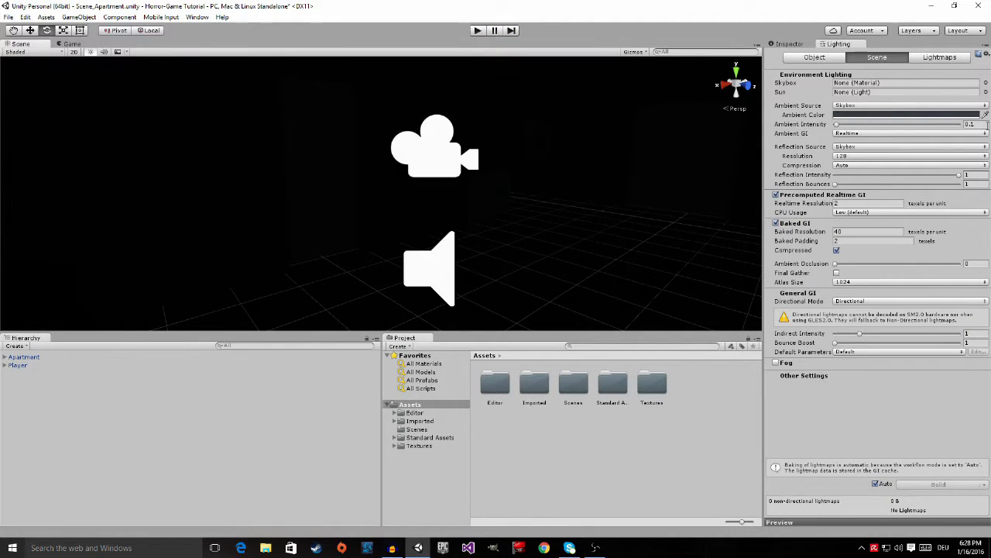
{"action": "right_click_drag", "start_coordinate": [631, 133], "coordinate": [590, 137]}
{"action": "key", "text": "d"}
{"action": "key", "text": "w"}
{"action": "key", "text": "s"}
{"action": "key", "text": "a"}
{"action": "key", "text": "d"}
{"action": "key", "text": "w"}
Expand the Player object and select its FirstPersonCharacter camera for inspection
{"action": "left_click", "coordinate": [789, 44]}
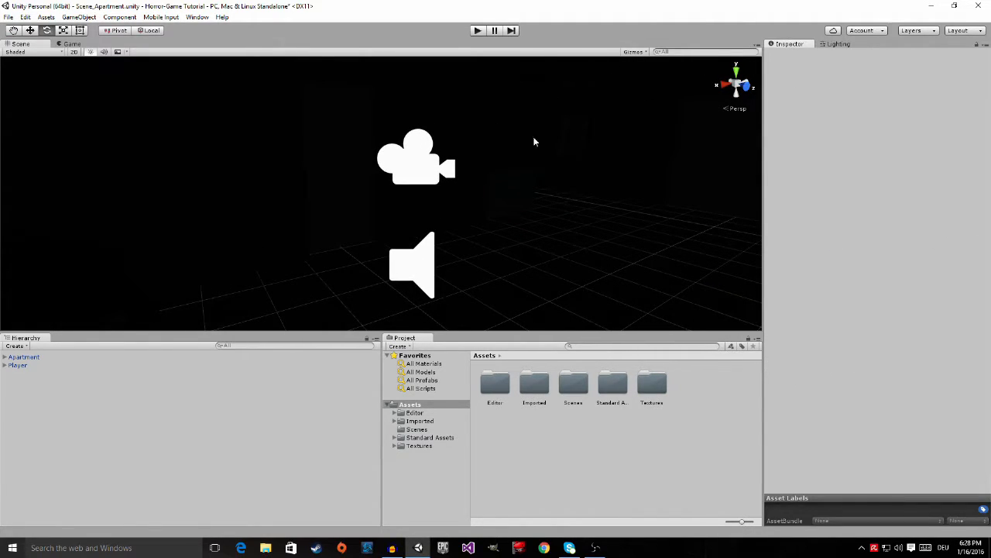
{"action": "left_click", "coordinate": [17, 365]}
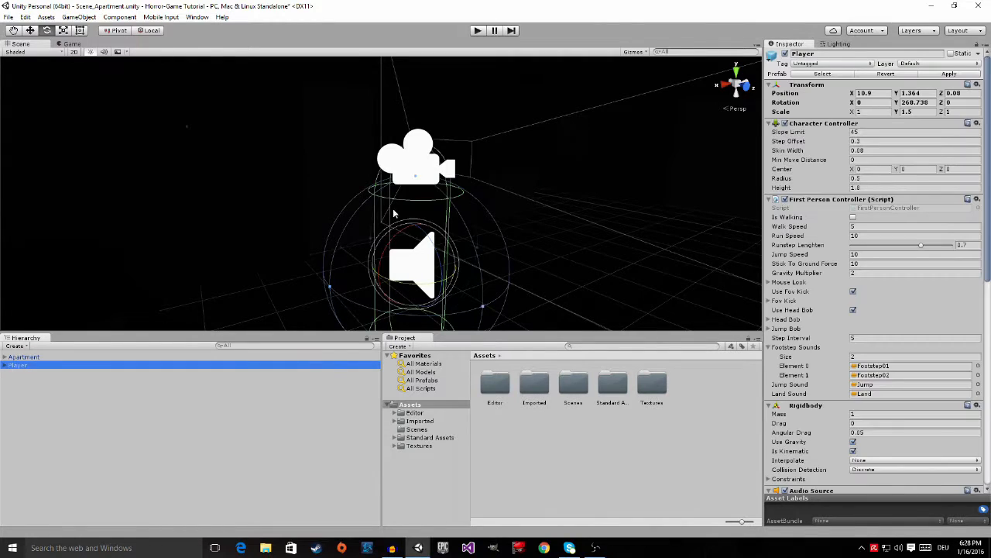
{"action": "scroll", "coordinate": [485, 163], "scroll_direction": "up", "scroll_amount": 3}
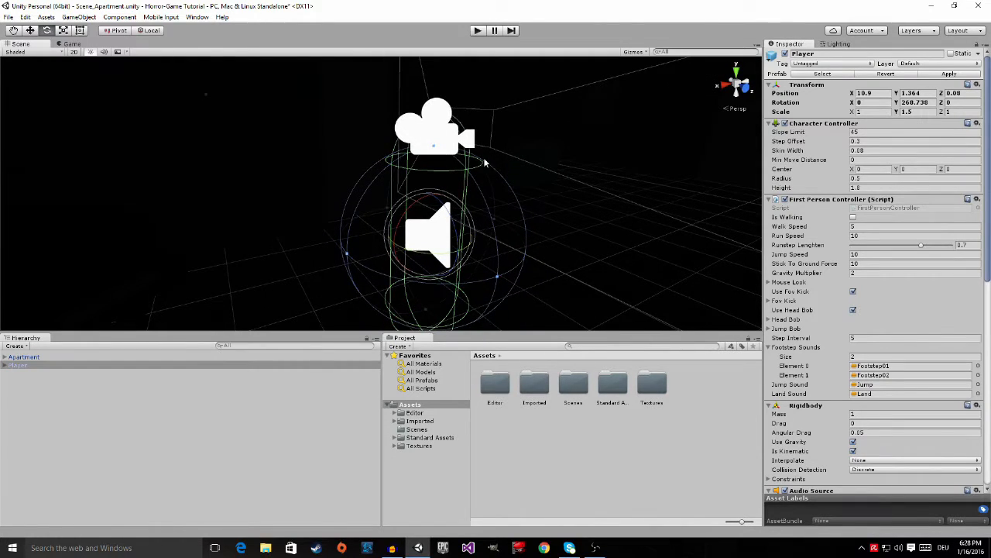
{"action": "left_click", "coordinate": [5, 365]}
{"action": "left_click", "coordinate": [28, 375]}
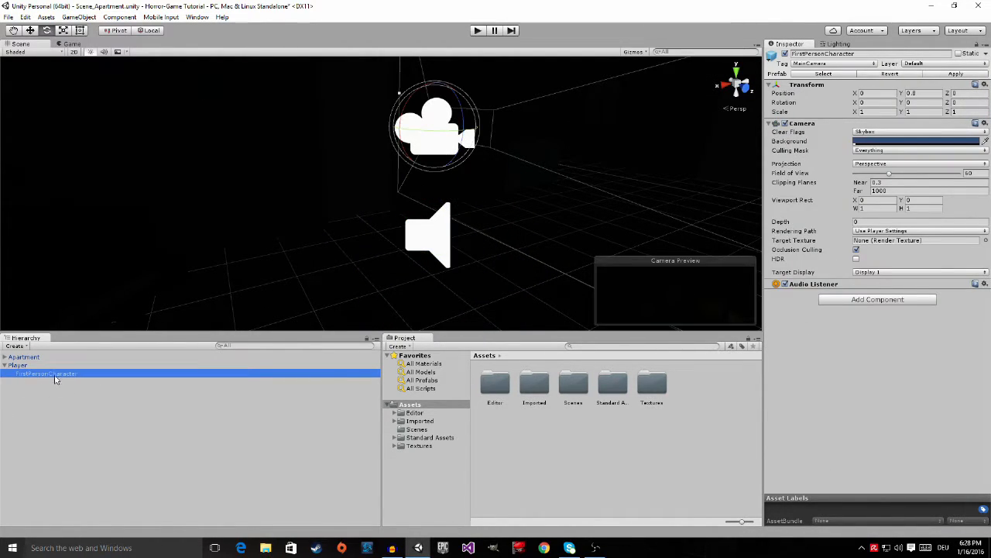
Try a point light as a child of FirstPersonCharacter and delete it again
{"action": "right_click", "coordinate": [49, 377]}
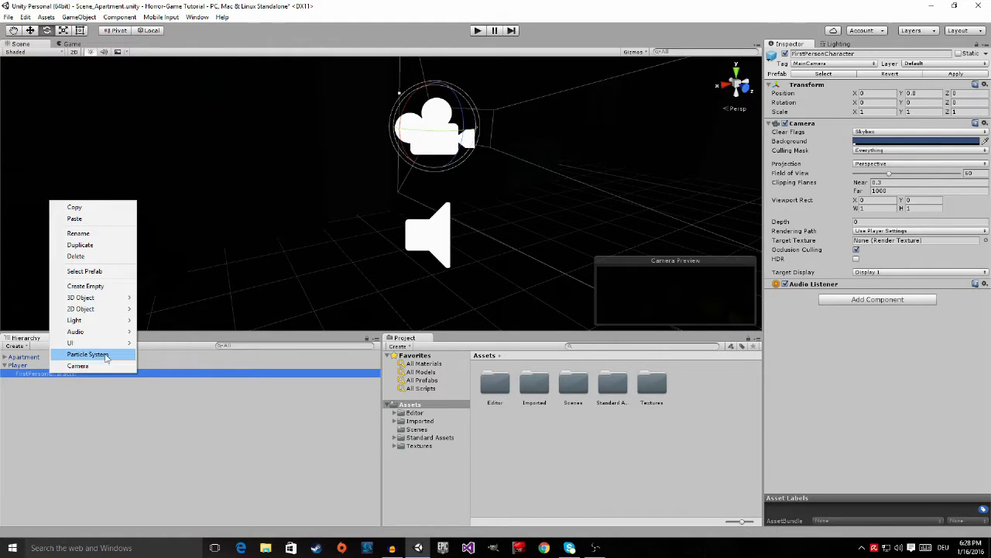
{"action": "mouse_move", "coordinate": [116, 320]}
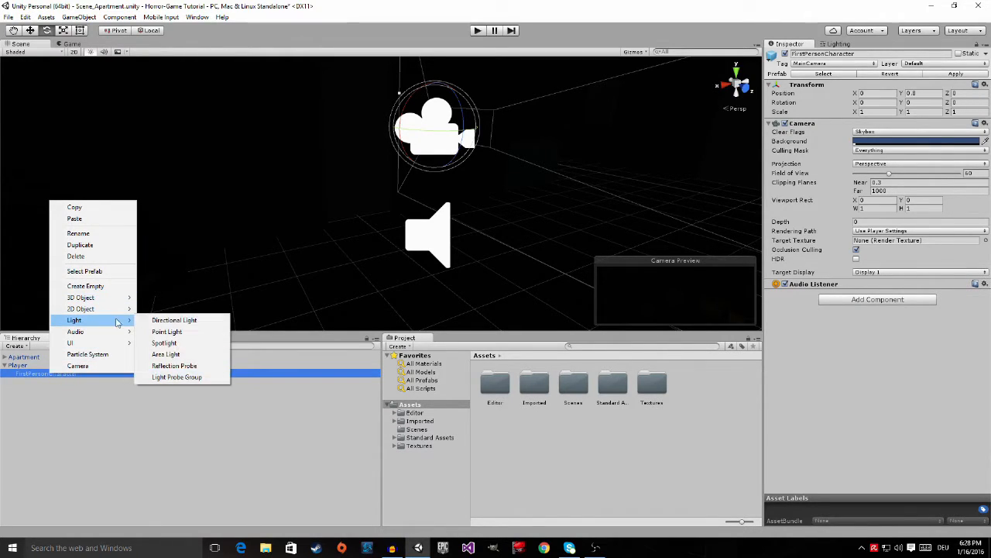
{"action": "left_click", "coordinate": [179, 334]}
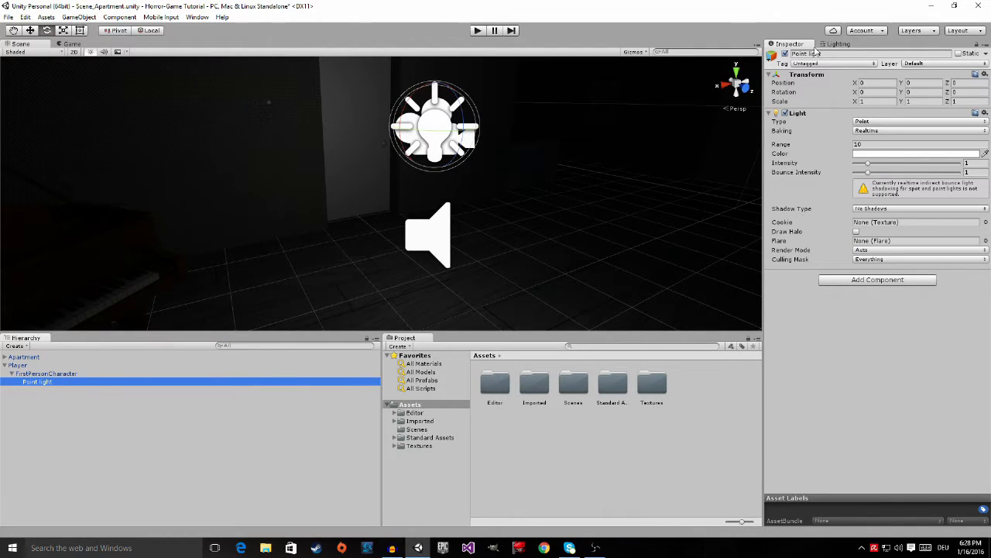
{"action": "right_click_drag", "start_coordinate": [491, 186], "coordinate": [476, 172]}
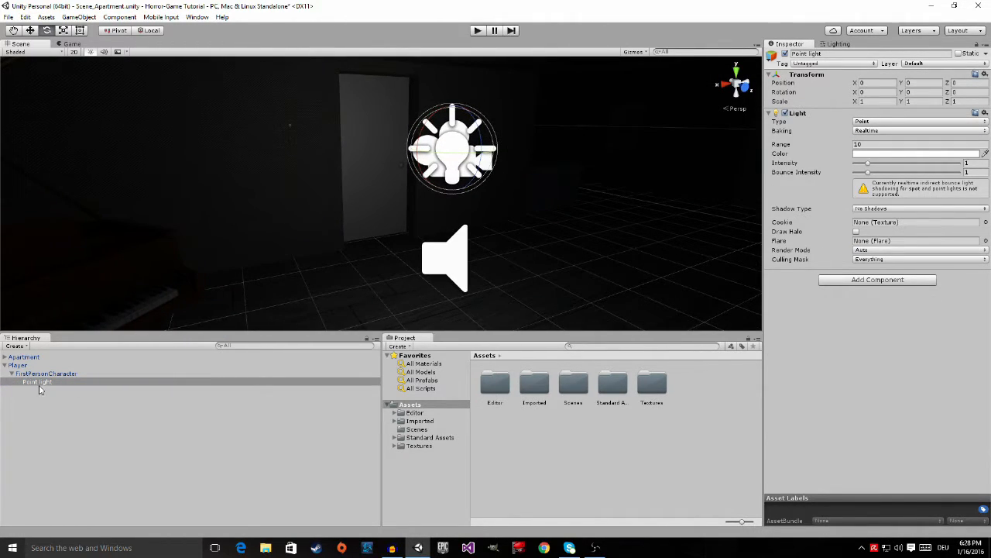
{"action": "right_click", "coordinate": [42, 387]}
{"action": "left_click", "coordinate": [36, 386]}
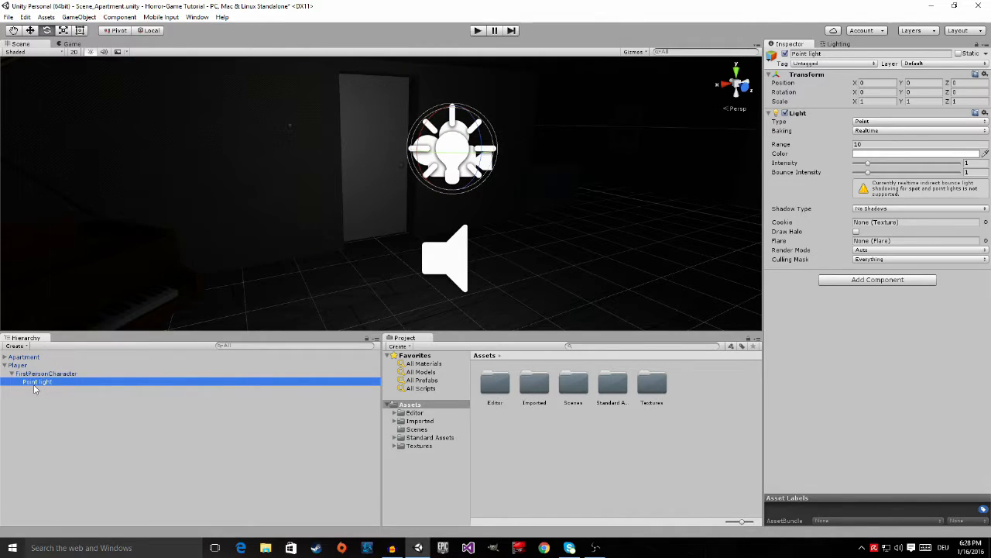
{"action": "key", "text": "Delete"}
Add a spotlight as a child of FirstPersonCharacter and rename it Flashlight
{"action": "right_click", "coordinate": [35, 374]}
{"action": "mouse_move", "coordinate": [97, 322]}
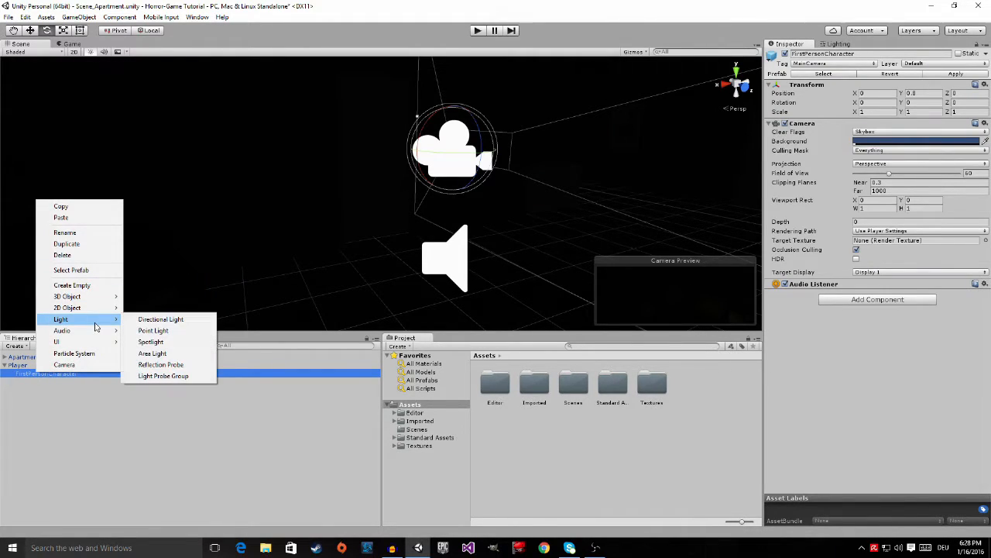
{"action": "left_click", "coordinate": [157, 344]}
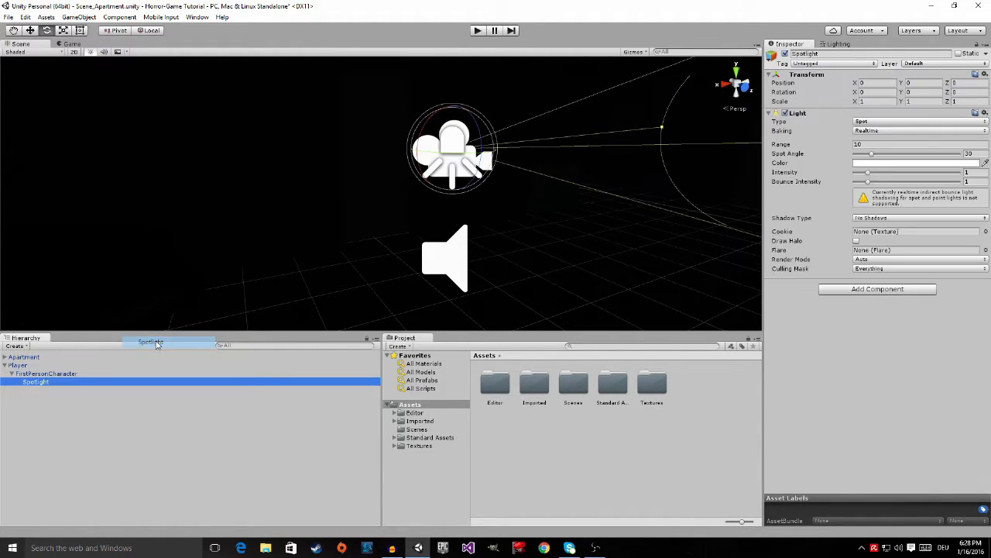
{"action": "left_click_drag", "start_coordinate": [291, 217], "coordinate": [376, 203], "text": "alt"}
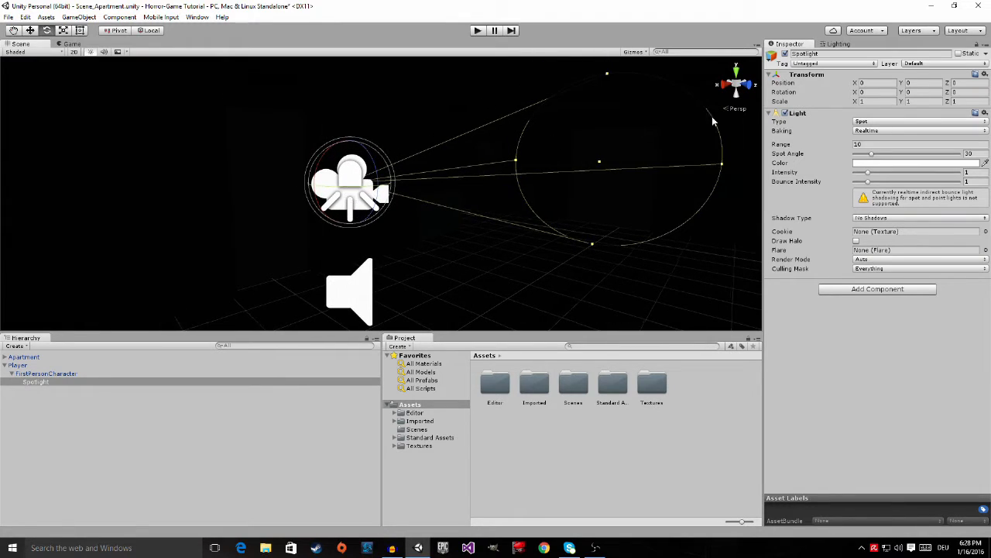
{"action": "left_click", "coordinate": [832, 53]}
{"action": "type", "text": "Flashl"}
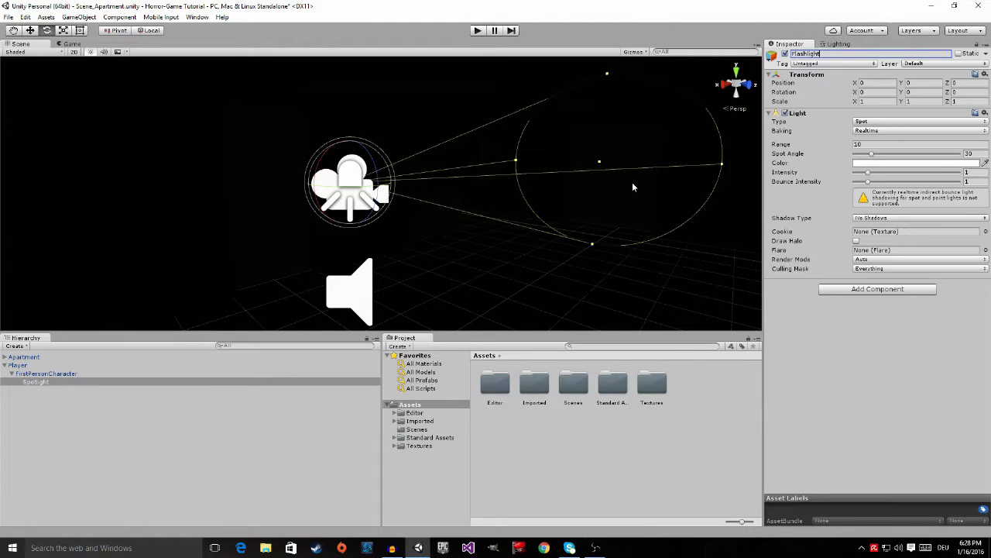
{"action": "left_click_drag", "start_coordinate": [632, 187], "coordinate": [464, 213], "text": "alt"}
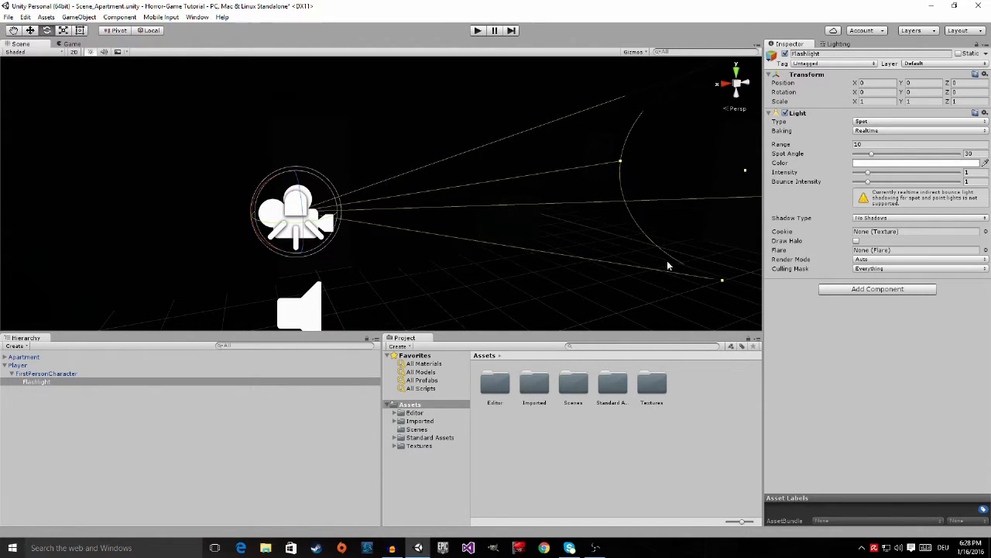
Review the Flashlight's settings and its parent FirstPersonCharacter camera
{"action": "key", "text": "f"}
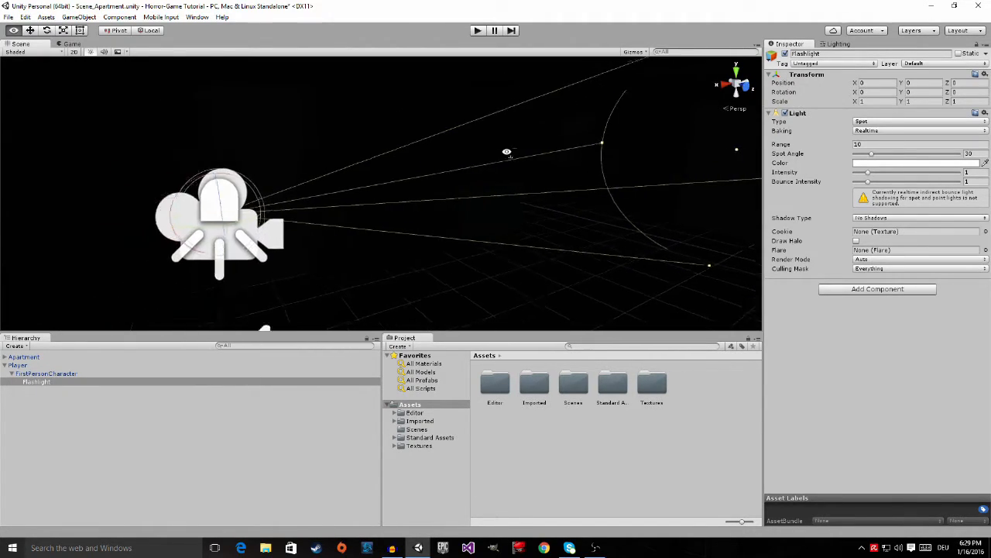
{"action": "left_click", "coordinate": [39, 388]}
{"action": "left_click", "coordinate": [42, 384]}
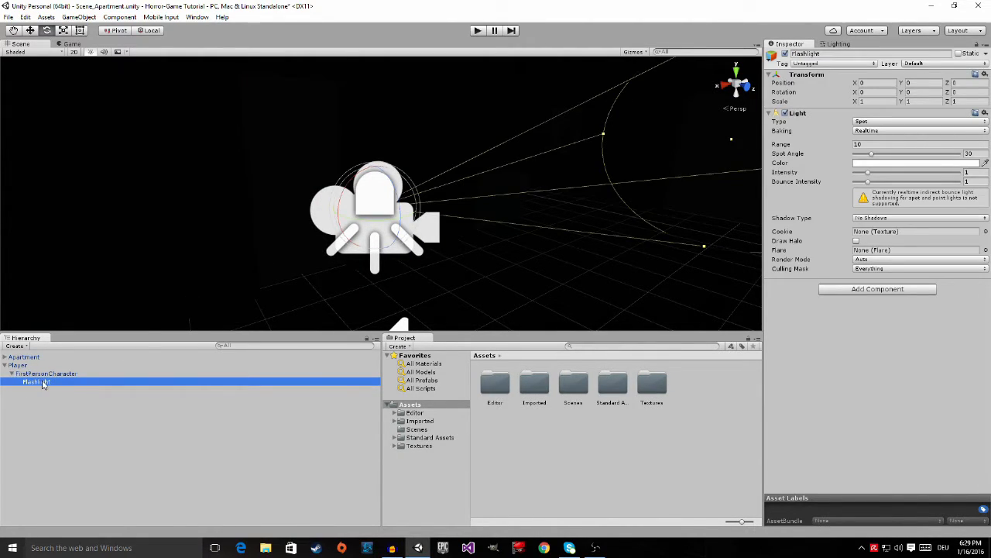
{"action": "left_click", "coordinate": [43, 374]}
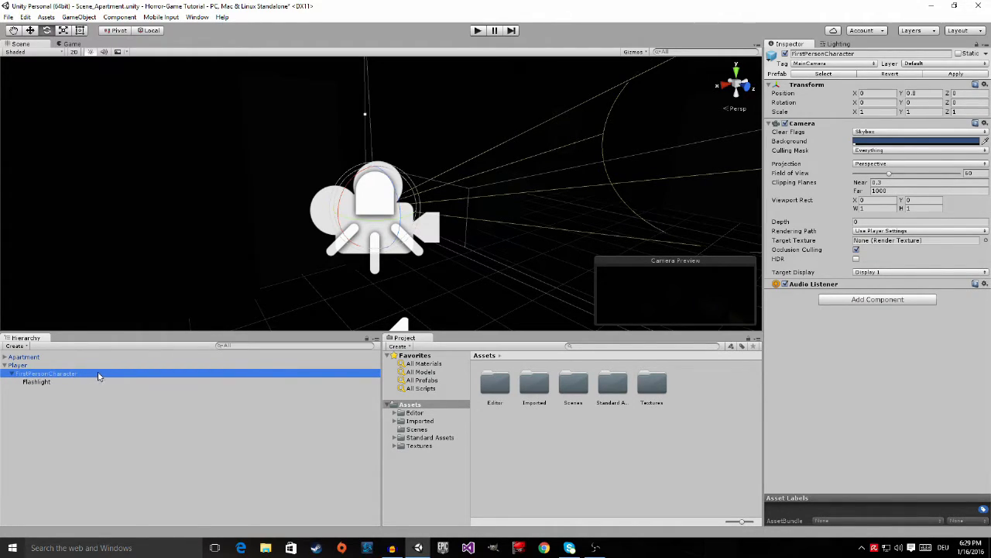
{"action": "left_click", "coordinate": [39, 385]}
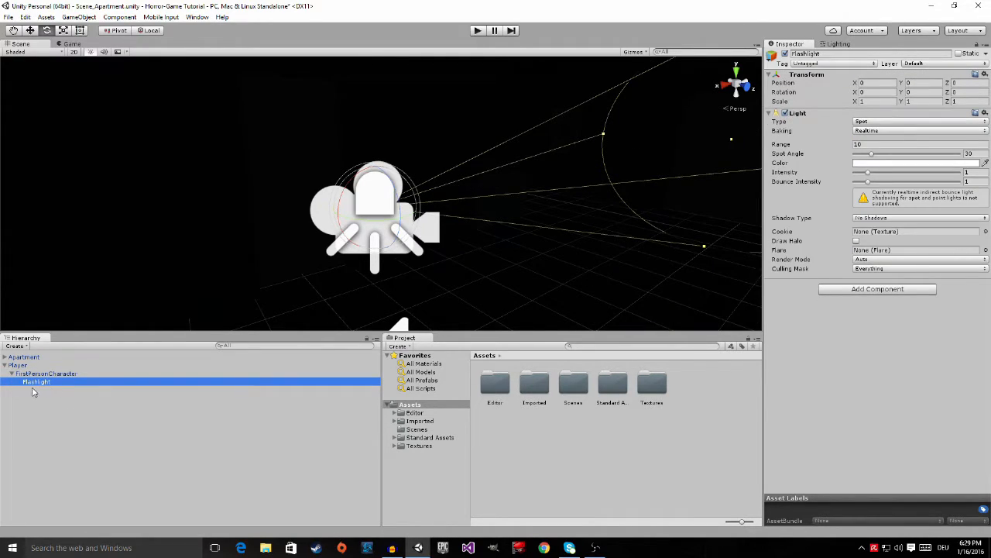
Set the Flashlight's range to 30 and briefly play-test the apartment
{"action": "left_click_drag", "start_coordinate": [389, 216], "coordinate": [627, 157], "text": "alt"}
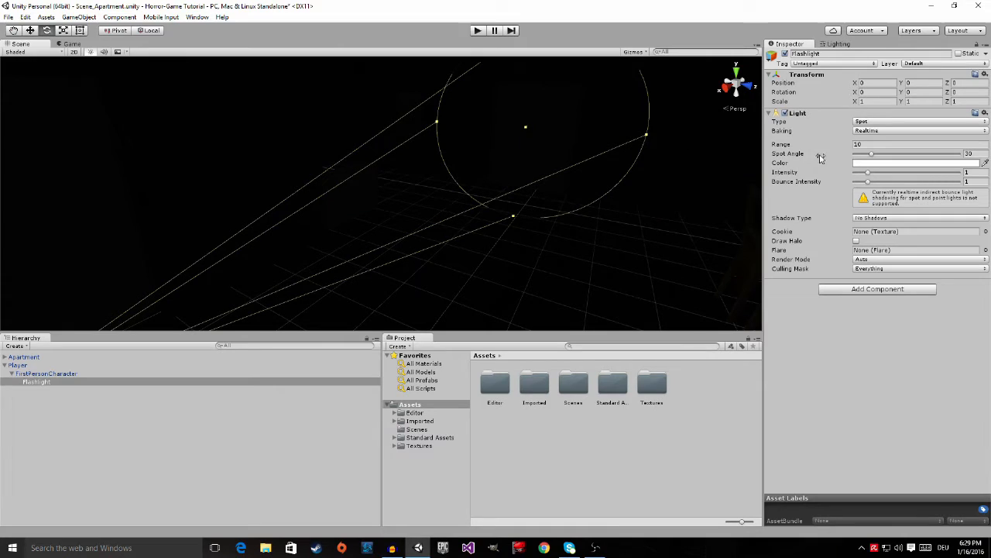
{"action": "left_click_drag", "start_coordinate": [851, 144], "coordinate": [112, 152]}
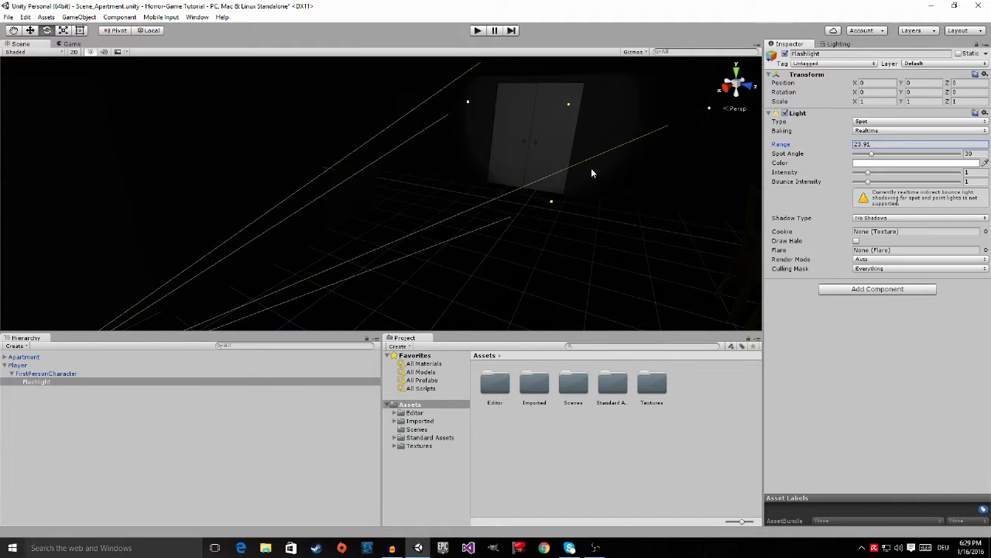
{"action": "right_click_drag", "start_coordinate": [517, 140], "coordinate": [536, 165]}
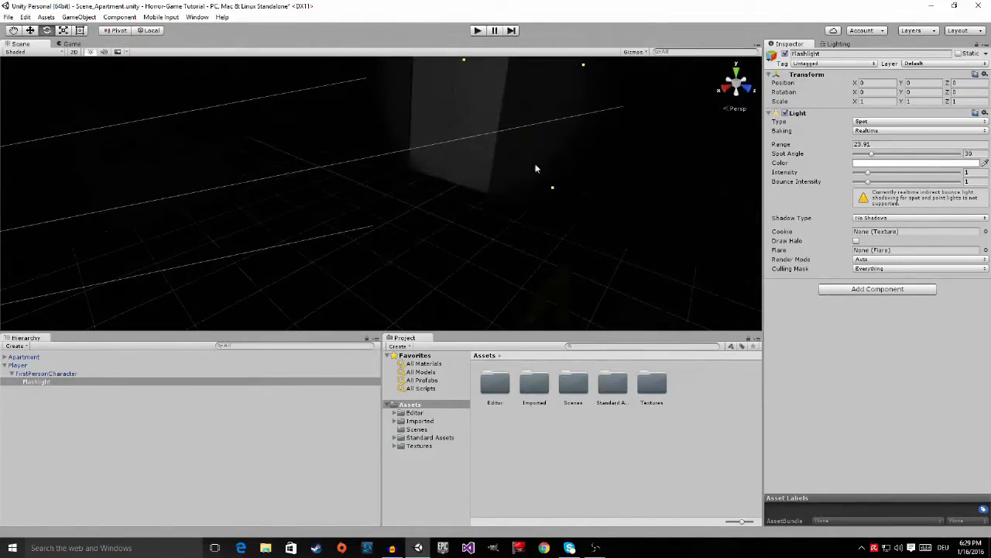
{"action": "left_click", "coordinate": [890, 145]}
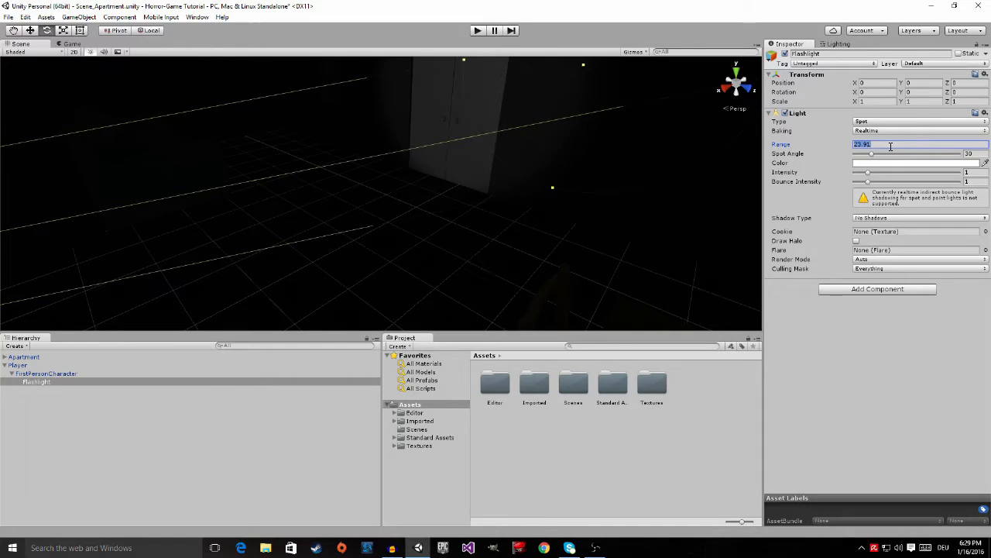
{"action": "type", "text": "30"}
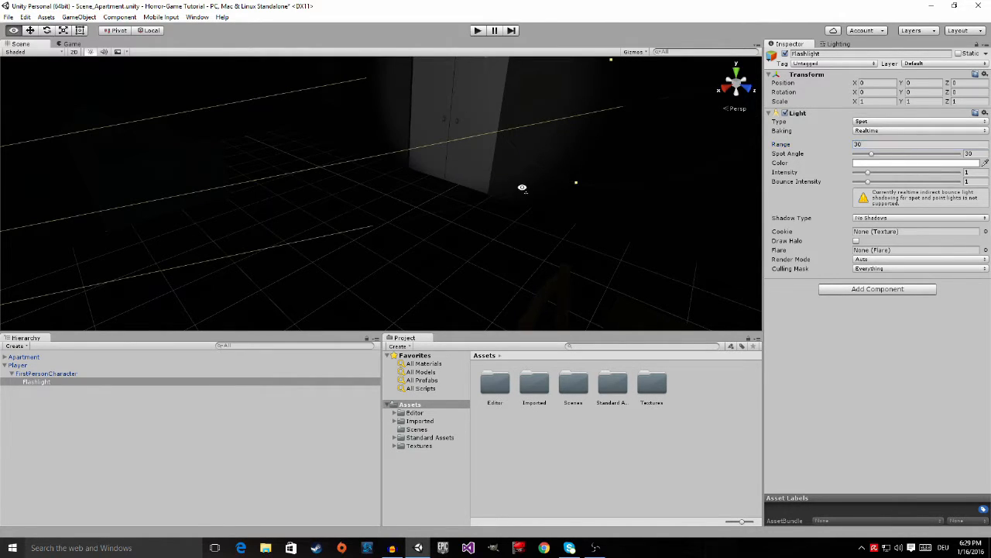
{"action": "right_click_drag", "start_coordinate": [520, 188], "coordinate": [617, 162]}
{"action": "left_click", "coordinate": [478, 30]}
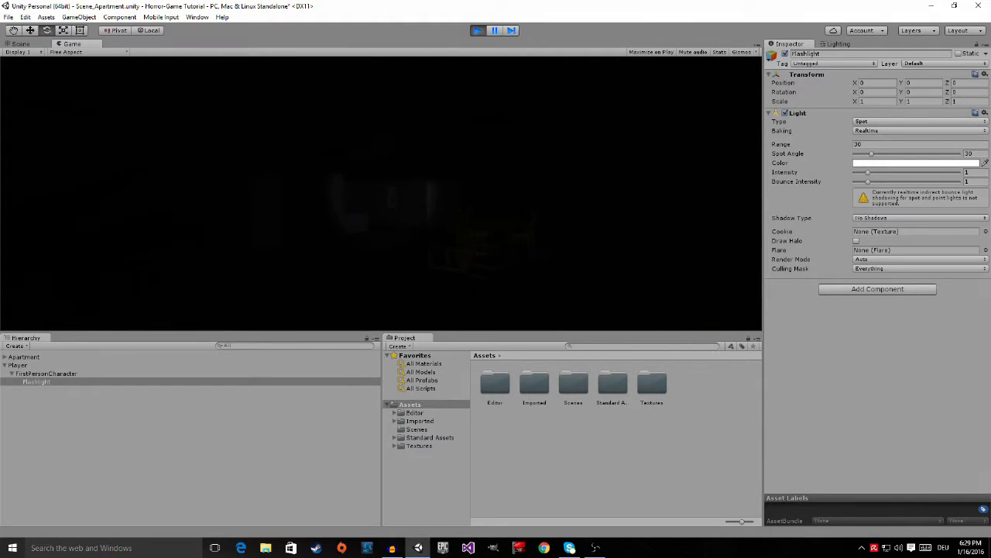
{"action": "key", "text": "ctrl+p"}
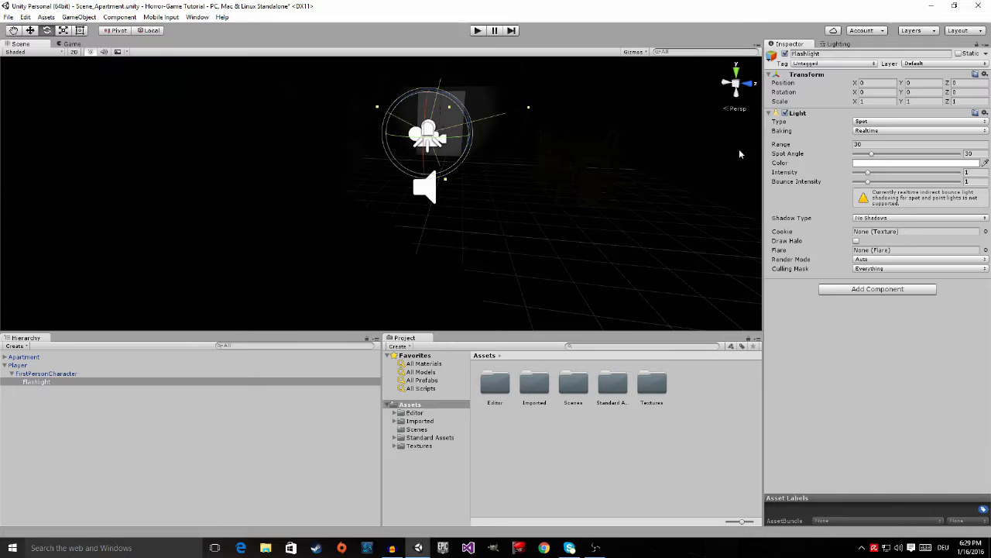
Try a Flashlight range of 10 in a short play-test
{"action": "left_click", "coordinate": [872, 145]}
{"action": "type", "text": "10"}
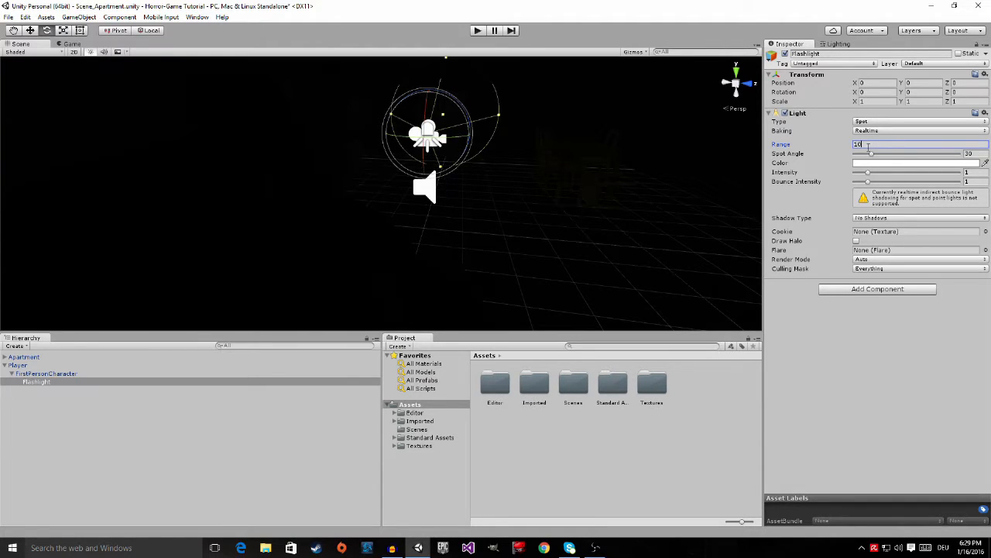
{"action": "left_click", "coordinate": [477, 30]}
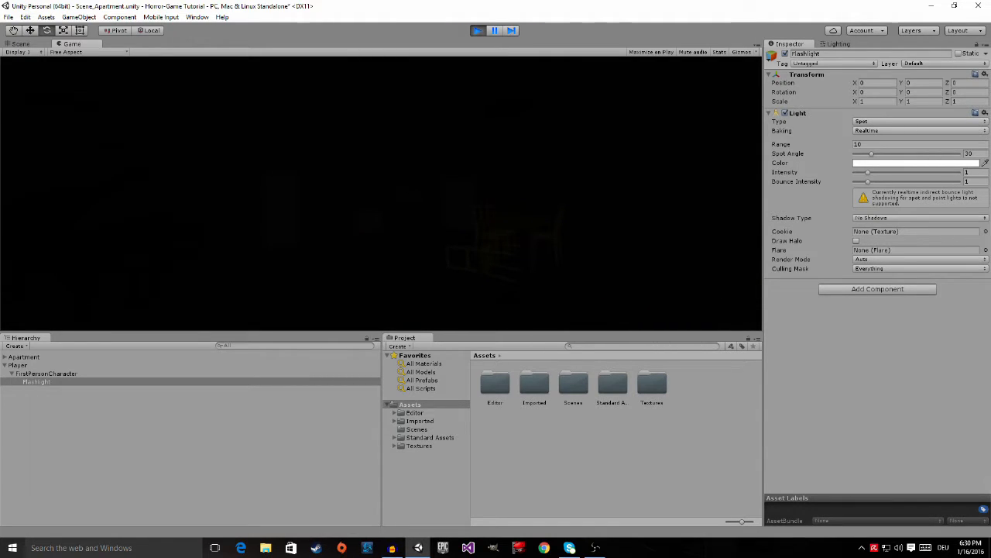
{"action": "key", "text": "ctrl+p"}
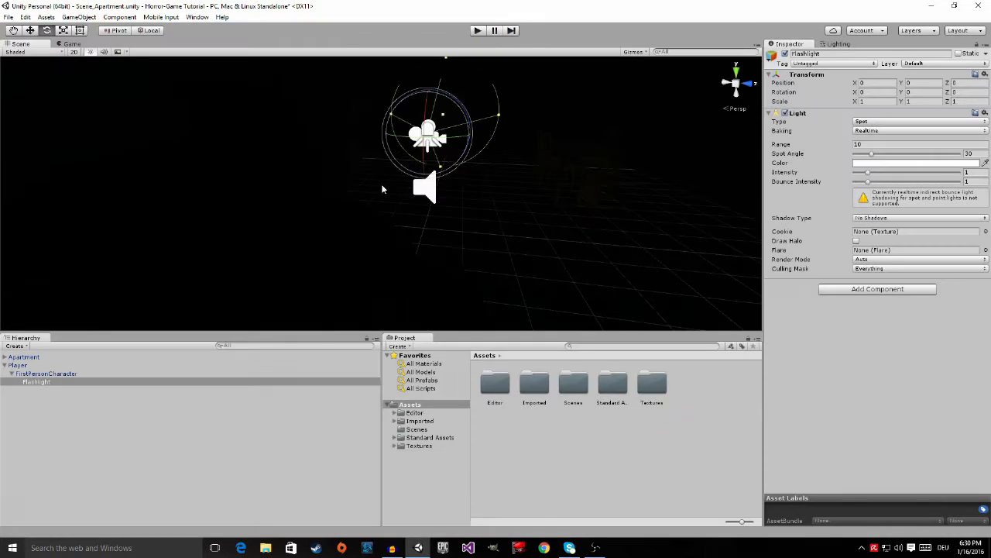
Restore the Flashlight's range to 30 and check its beam on the door
{"action": "left_click", "coordinate": [890, 144]}
{"action": "double_click", "coordinate": [891, 145]}
{"action": "type", "text": "30"}
{"action": "left_click", "coordinate": [888, 374]}
{"action": "right_click_drag", "start_coordinate": [457, 96], "coordinate": [460, 62]}
{"action": "key", "text": "w"}
{"action": "key", "text": "s"}
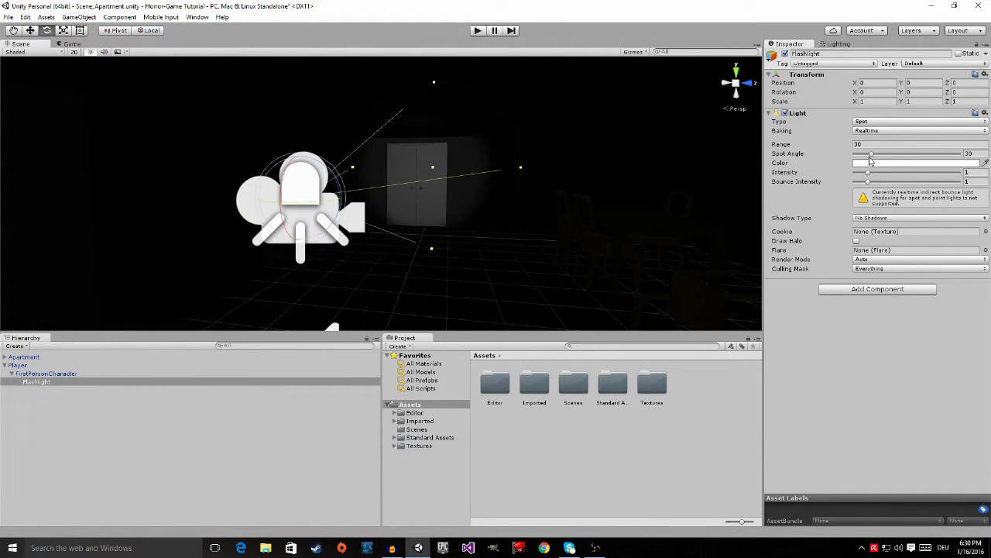
Widen the Flashlight's spot angle to 35
{"action": "mouse_move", "coordinate": [871, 153]}
{"action": "left_mouse_down"}
{"action": "mouse_move", "coordinate": [891, 161]}
{"action": "mouse_move", "coordinate": [857, 151]}
{"action": "mouse_move", "coordinate": [895, 157]}
{"action": "mouse_move", "coordinate": [879, 155]}
{"action": "left_mouse_up"}
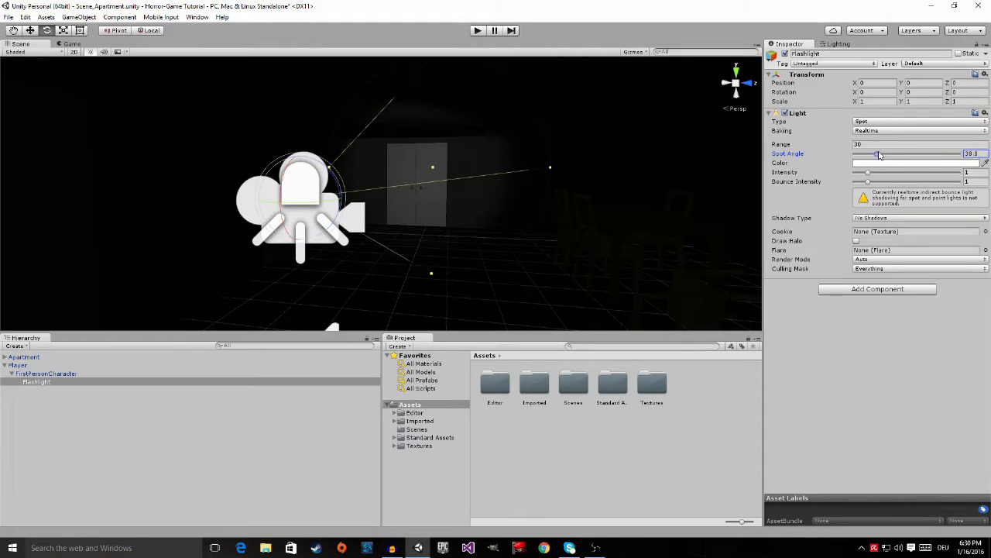
{"action": "left_click", "coordinate": [982, 155]}
{"action": "type", "text": "35"}
Play-test the apartment with the widened flashlight beam, strafing sideways, and stop the game
{"action": "left_click", "coordinate": [477, 30]}
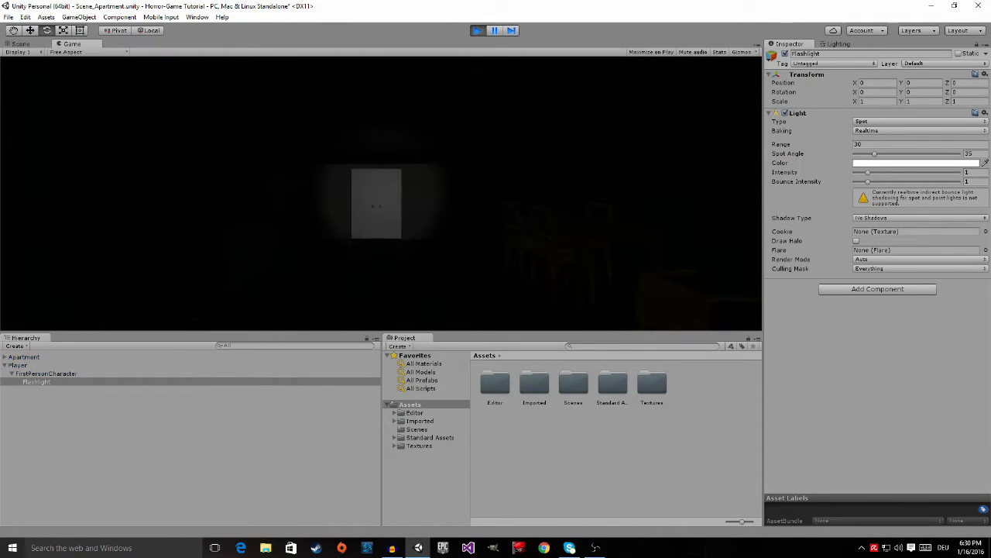
{"action": "key", "text": "d"}
{"action": "key", "text": "a"}
{"action": "key", "text": "d"}
{"action": "key", "text": "ctrl+p"}
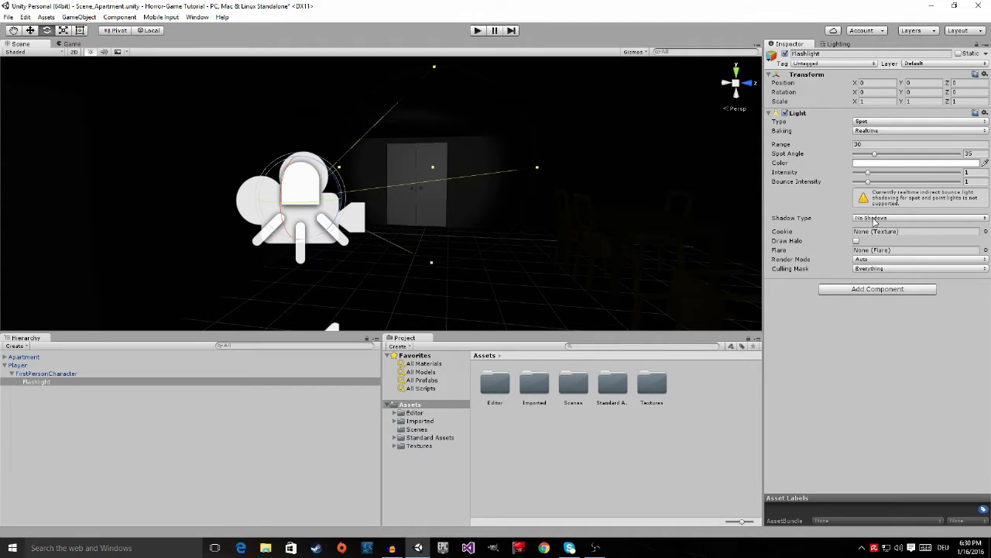
Examine the Flashlight's cone and how it lights the door and walls from several angles in the Scene view
{"action": "left_click_drag", "start_coordinate": [640, 164], "coordinate": [457, 185], "text": "alt"}
{"action": "scroll", "coordinate": [455, 186], "scroll_direction": "down", "scroll_amount": 3}
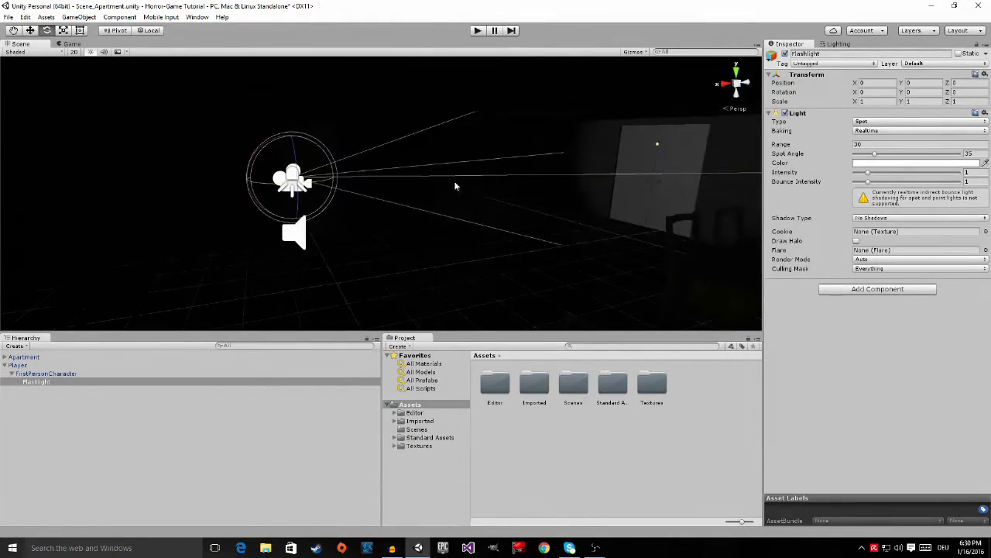
{"action": "left_click_drag", "start_coordinate": [481, 149], "coordinate": [460, 156], "text": "alt"}
{"action": "mouse_move", "coordinate": [554, 187]}
{"action": "left_mouse_down", "text": "alt"}
{"action": "mouse_move", "coordinate": [589, 186]}
{"action": "mouse_move", "coordinate": [558, 180]}
{"action": "mouse_move", "coordinate": [568, 177]}
{"action": "left_mouse_up", "text": "alt"}
{"action": "key", "text": "w"}
{"action": "right_click_drag", "start_coordinate": [568, 176], "coordinate": [457, 171]}
{"action": "key", "text": "s"}
{"action": "key", "text": "d"}
{"action": "key", "text": "w"}
{"action": "key", "text": "s"}
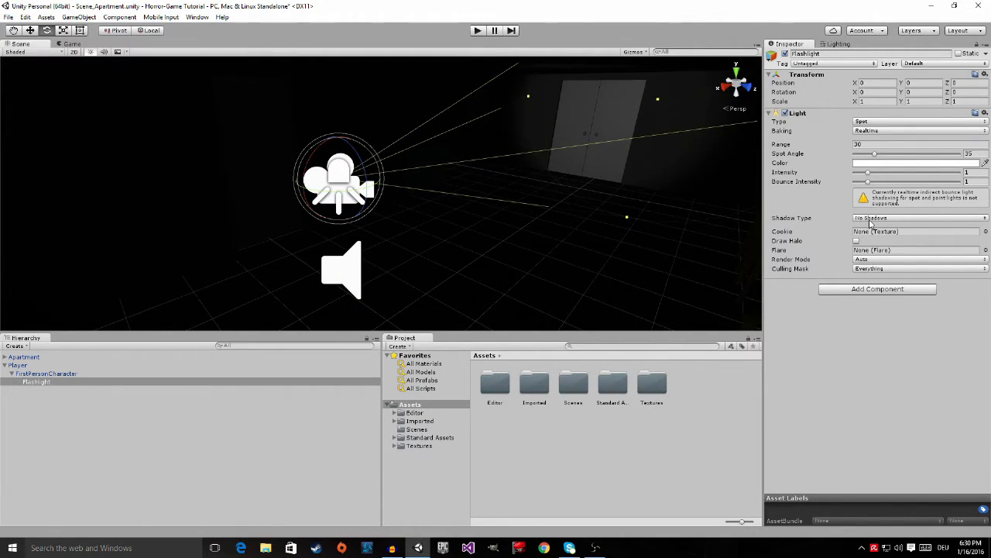
Try a Flashlight intensity of about 2.87 and set it back to 1
{"action": "left_click_drag", "start_coordinate": [868, 179], "coordinate": [893, 175]}
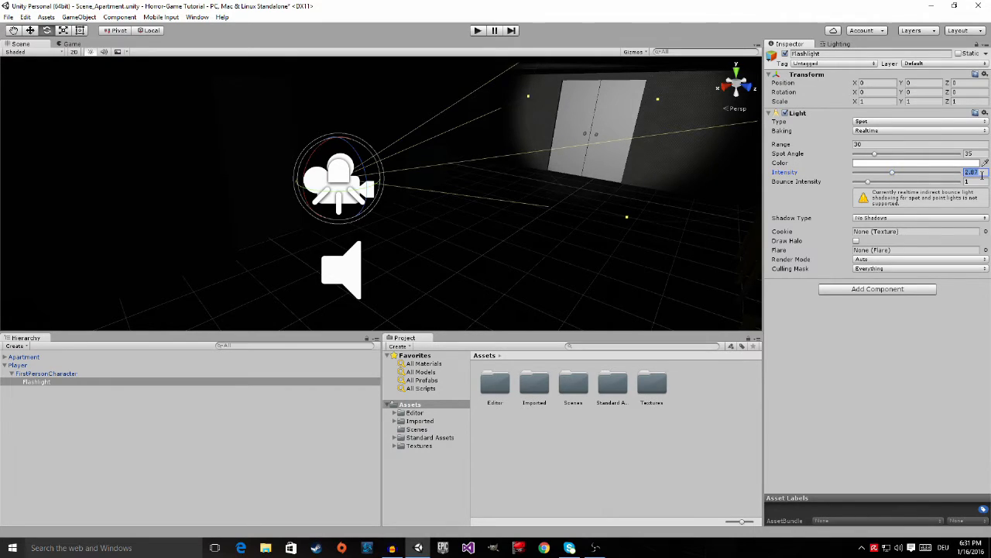
{"action": "type", "text": "1"}
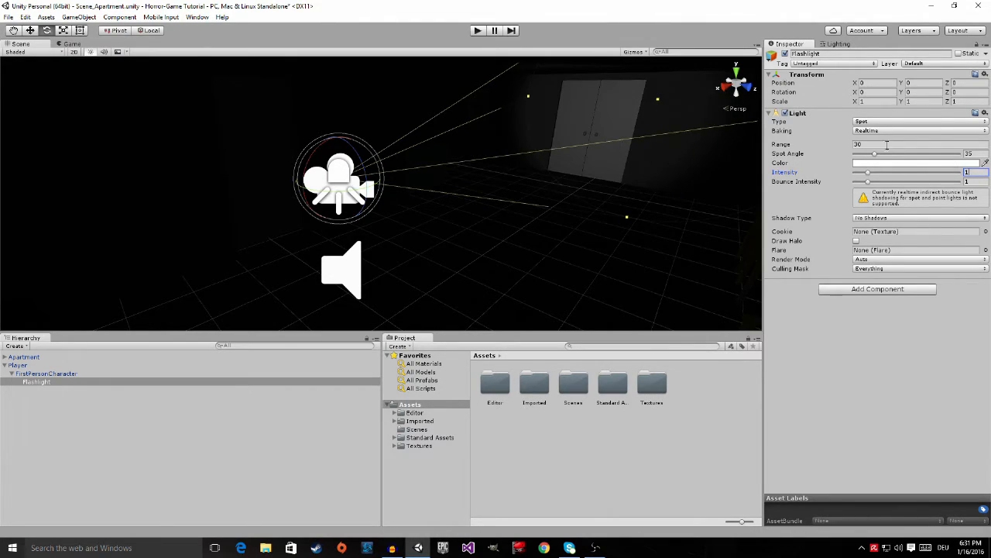
Play-test the flashlight at intensity 1, stop the game, and inspect the beam in the Scene view
{"action": "left_click", "coordinate": [477, 30]}
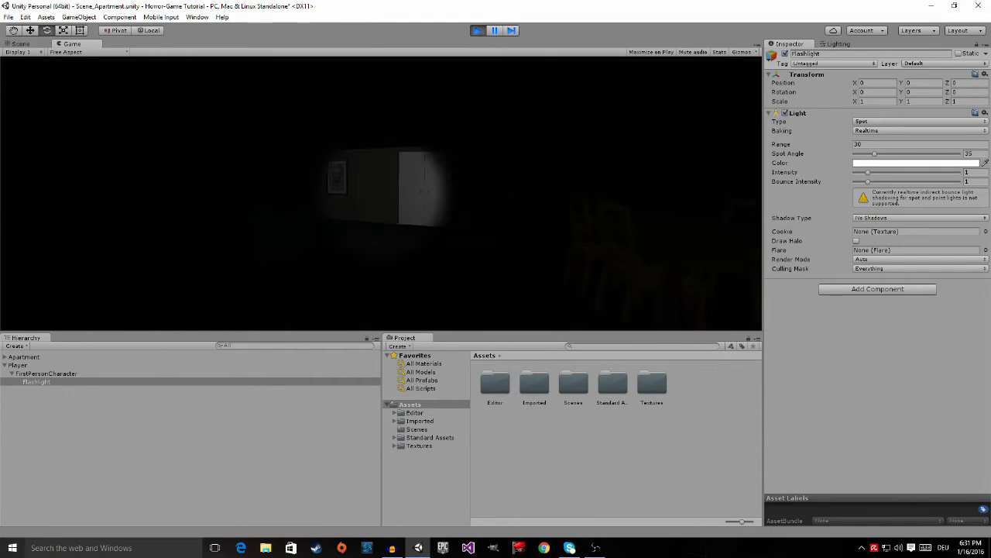
{"action": "key", "text": "ctrl+p"}
{"action": "right_click_drag", "start_coordinate": [382, 188], "coordinate": [430, 161]}
{"action": "right_click_drag", "start_coordinate": [376, 170], "coordinate": [416, 176]}
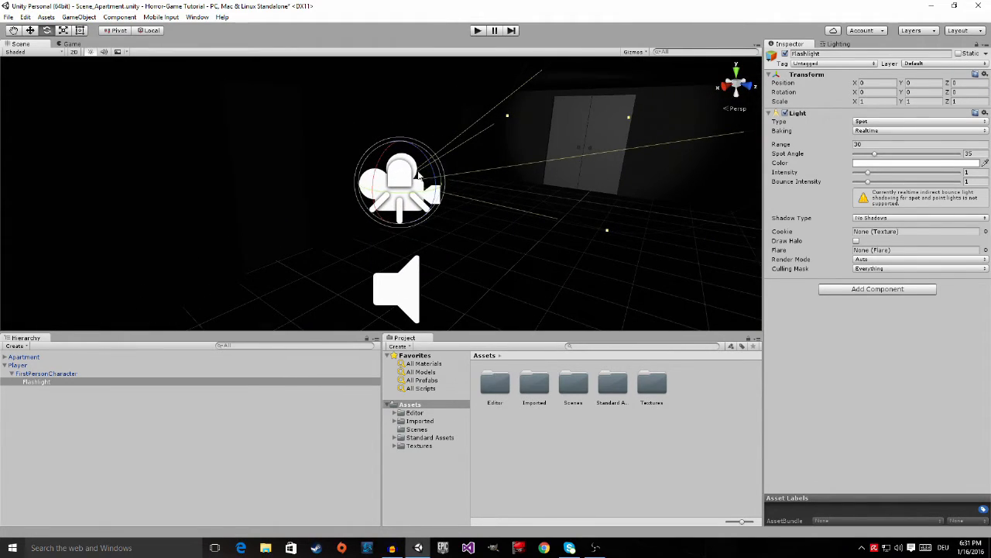
{"action": "mouse_move", "coordinate": [511, 163]}
{"action": "right_mouse_down"}
{"action": "mouse_move", "coordinate": [465, 164]}
{"action": "mouse_move", "coordinate": [526, 172]}
{"action": "mouse_move", "coordinate": [436, 167]}
{"action": "mouse_move", "coordinate": [516, 159]}
{"action": "mouse_move", "coordinate": [526, 170]}
{"action": "right_mouse_up"}
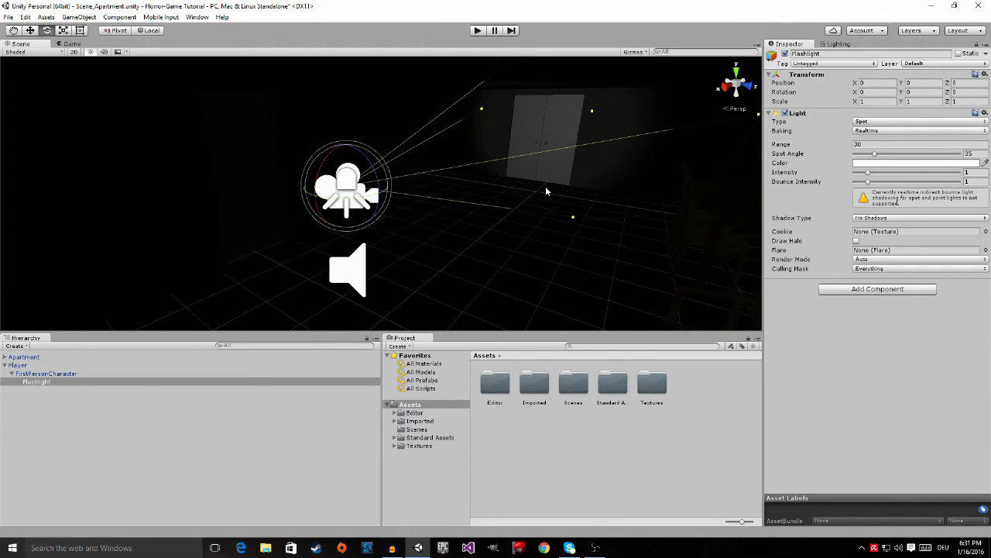